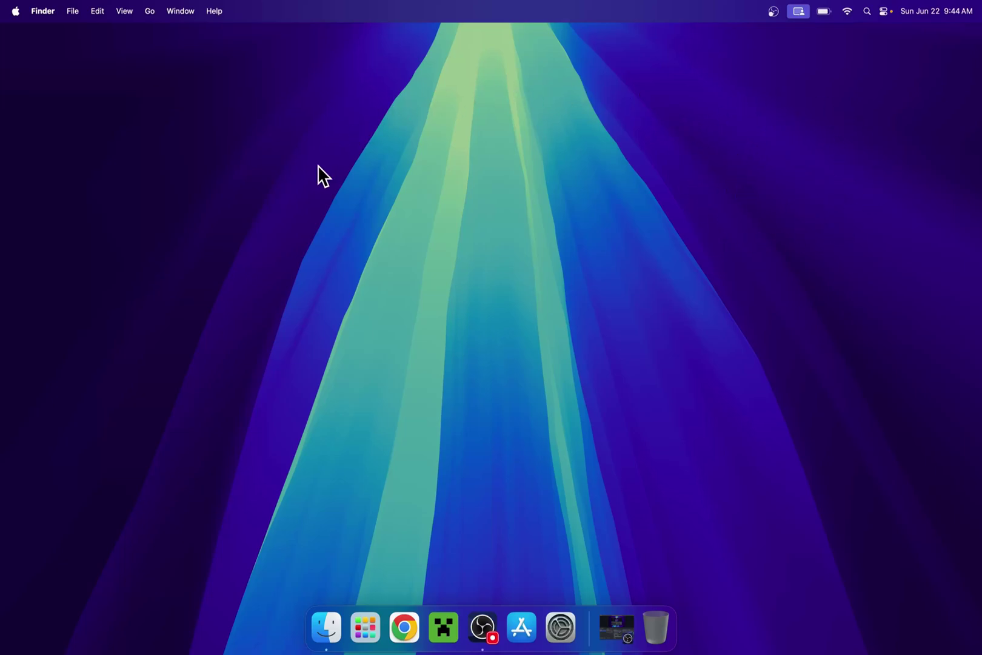
Switch to Chrome, search Google for "Iris Shaders" and open the official irisshaders.dev site
{"action": "left_click", "coordinate": [404, 626]}
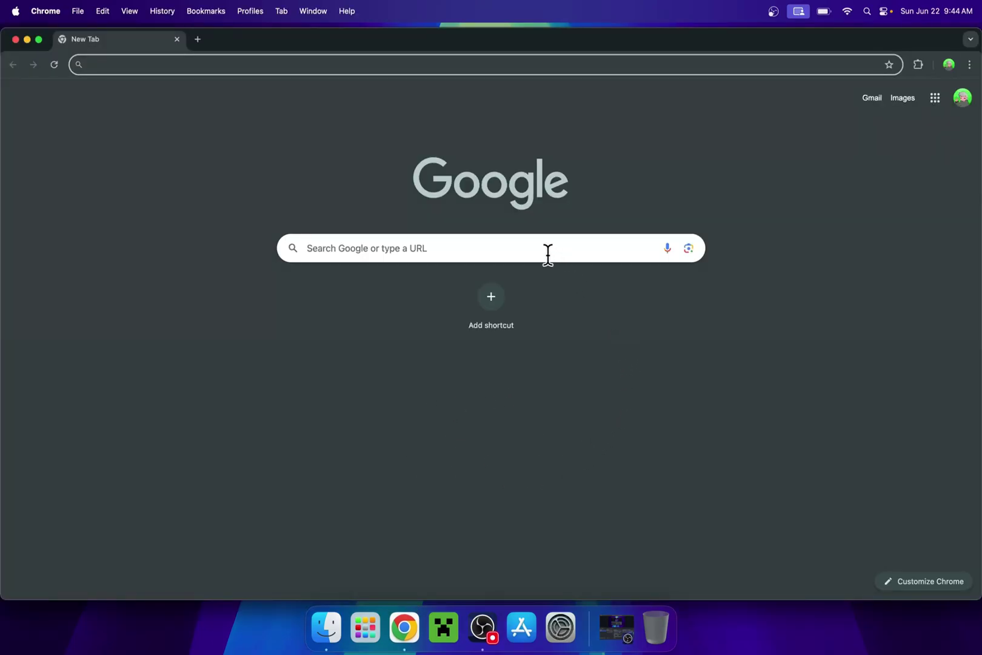
{"action": "left_click", "coordinate": [524, 248]}
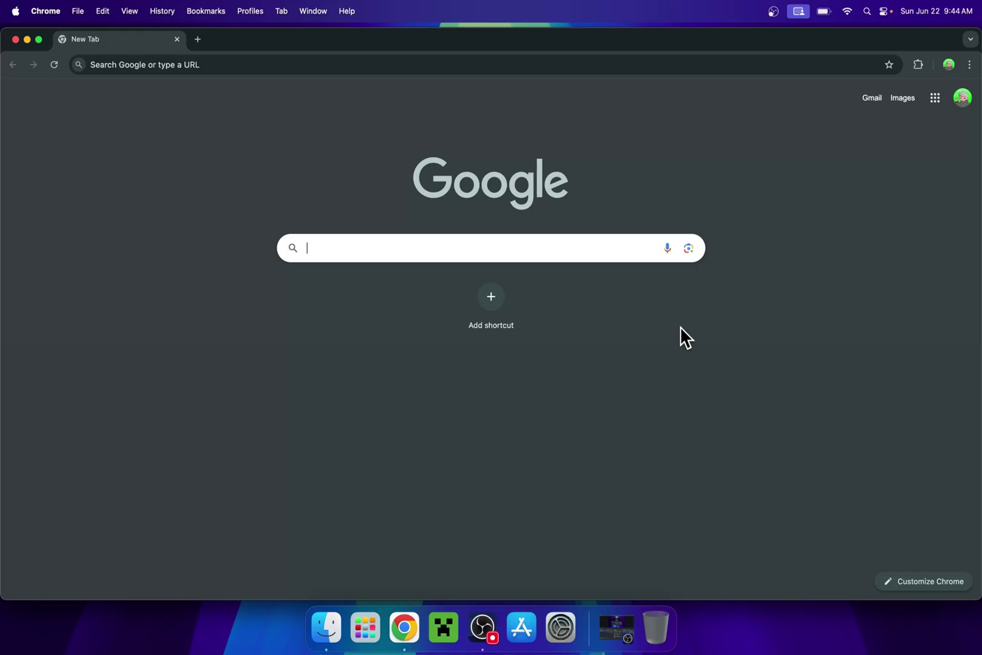
{"action": "type", "text": "Iris Shad"}
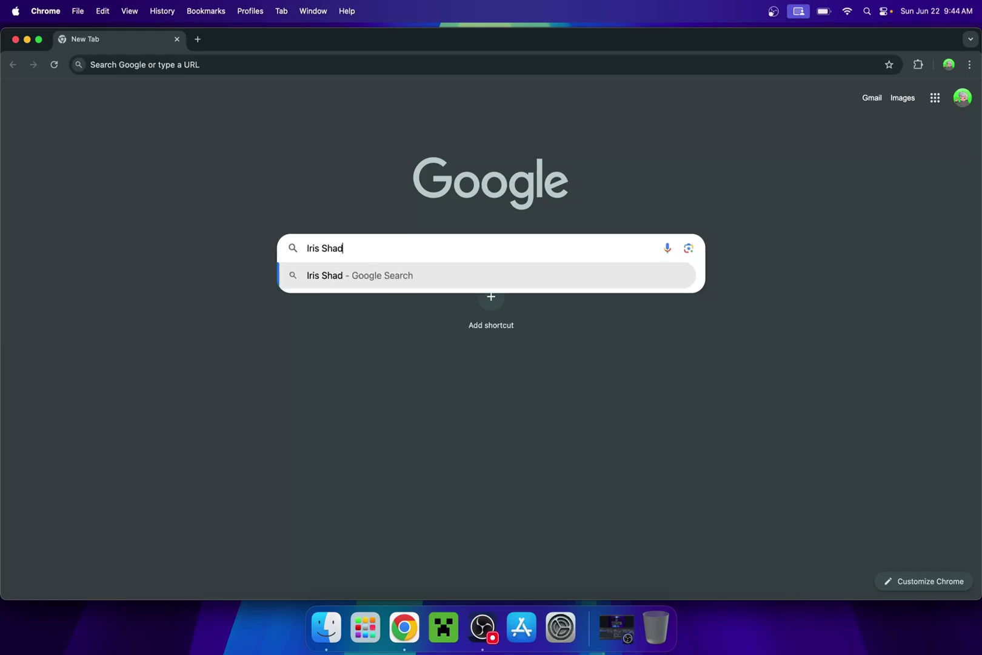
{"action": "type", "text": "ers"}
{"action": "key", "text": "Return"}
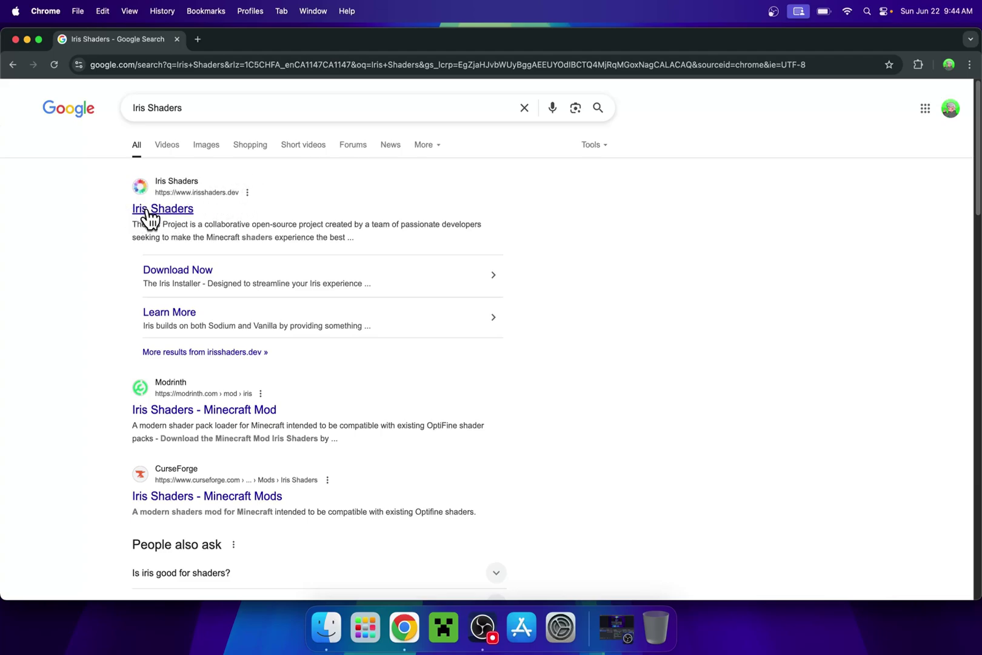
{"action": "left_click", "coordinate": [161, 209]}
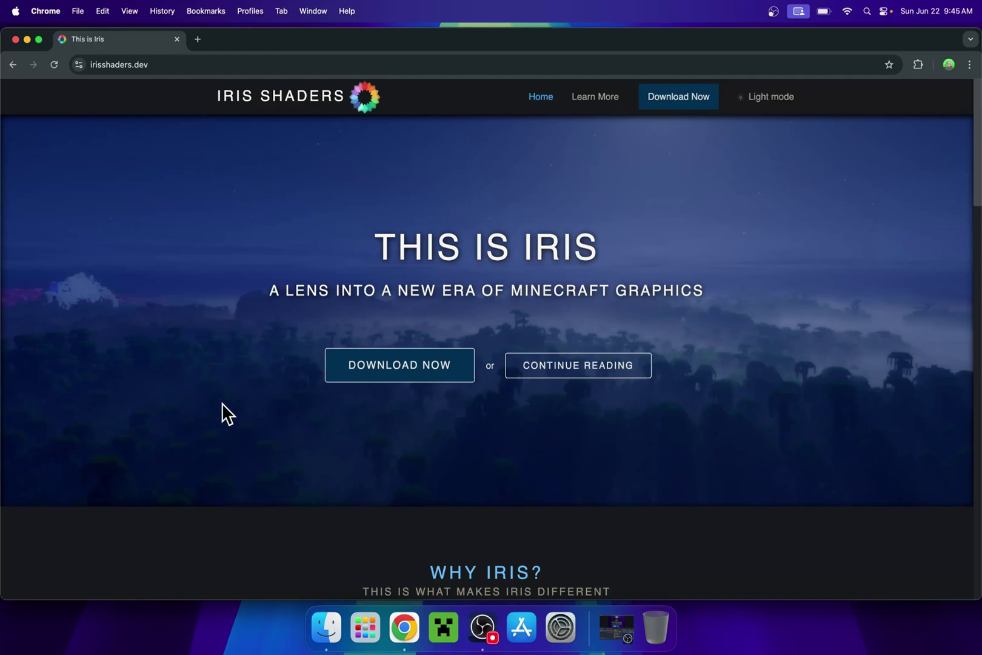
Download the universal JAR of the Iris installer from the Iris download page
{"action": "left_click", "coordinate": [396, 382]}
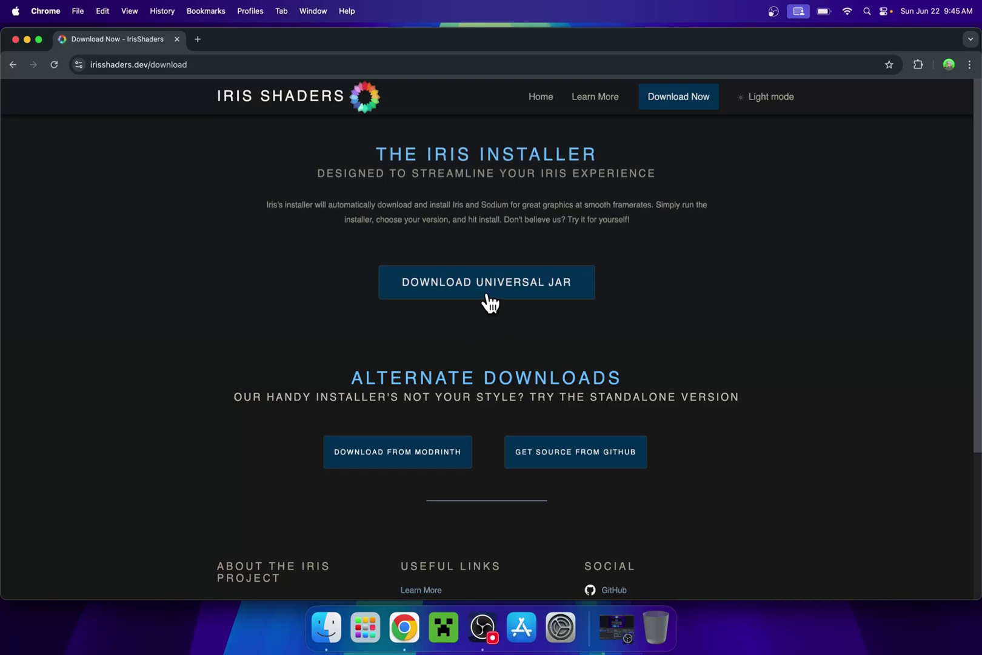
{"action": "left_click", "coordinate": [490, 300]}
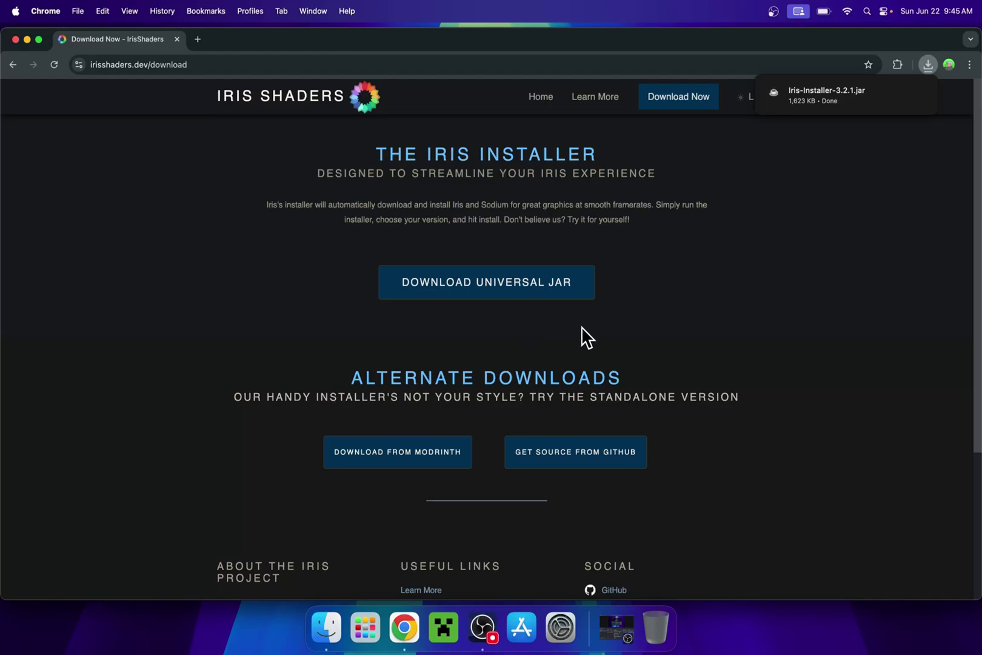
{"action": "mouse_move", "coordinate": [848, 102]}
Search Google for "JDK 24" in a new browser tab and open Oracle's Java Downloads page
{"action": "left_click", "coordinate": [197, 40]}
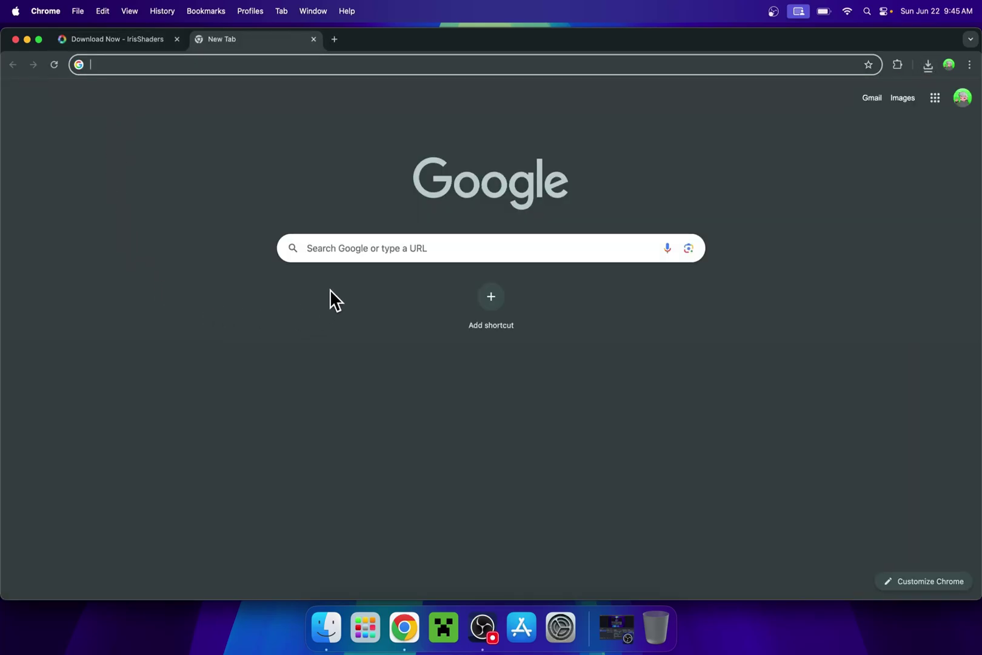
{"action": "left_click", "coordinate": [328, 248]}
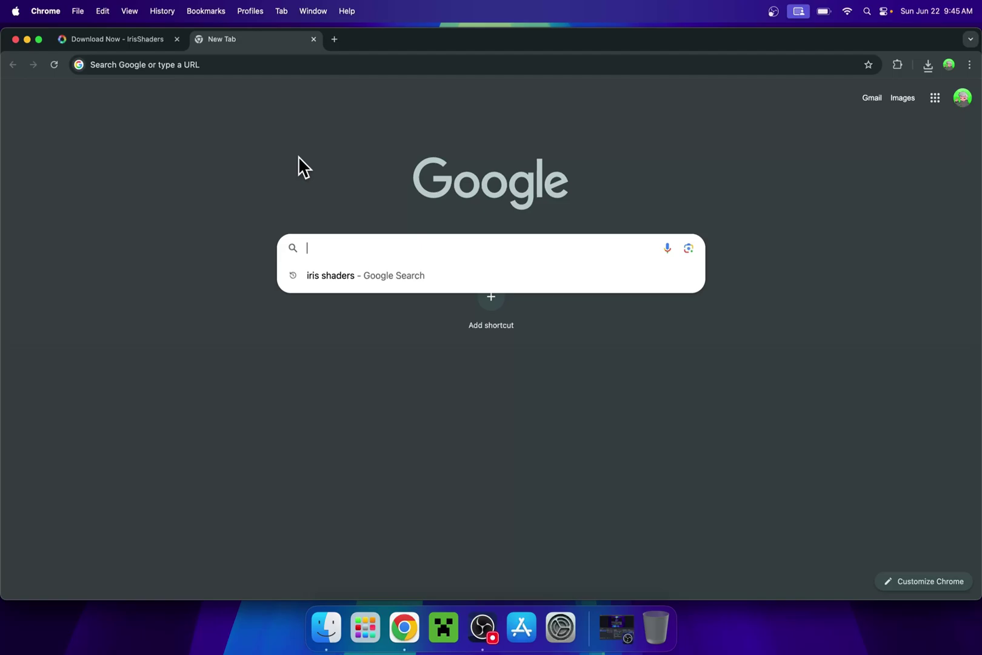
{"action": "type", "text": "JDK 24"}
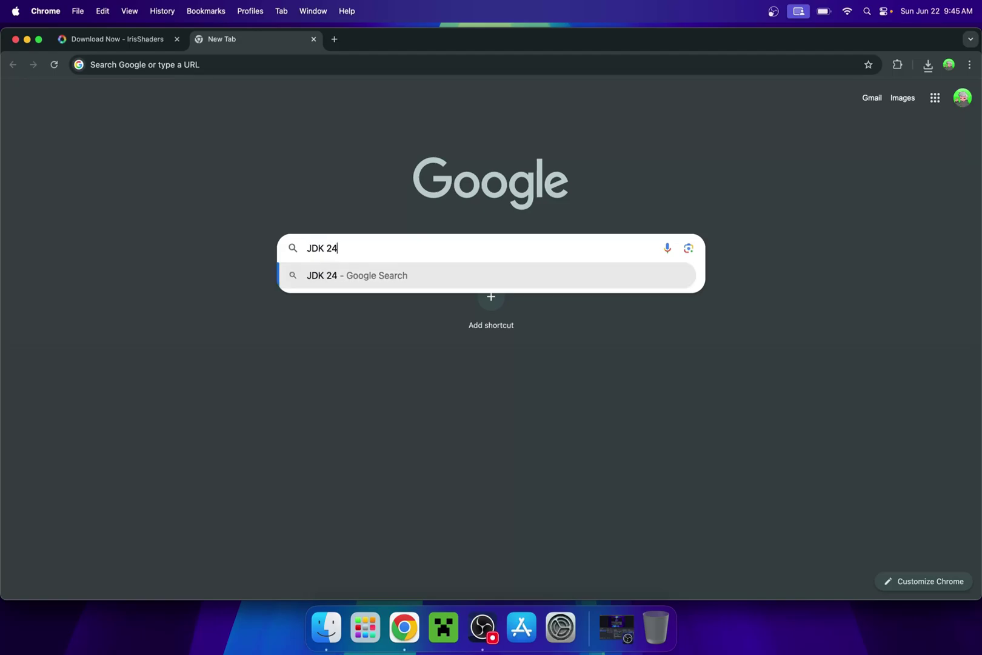
{"action": "key", "text": "Return"}
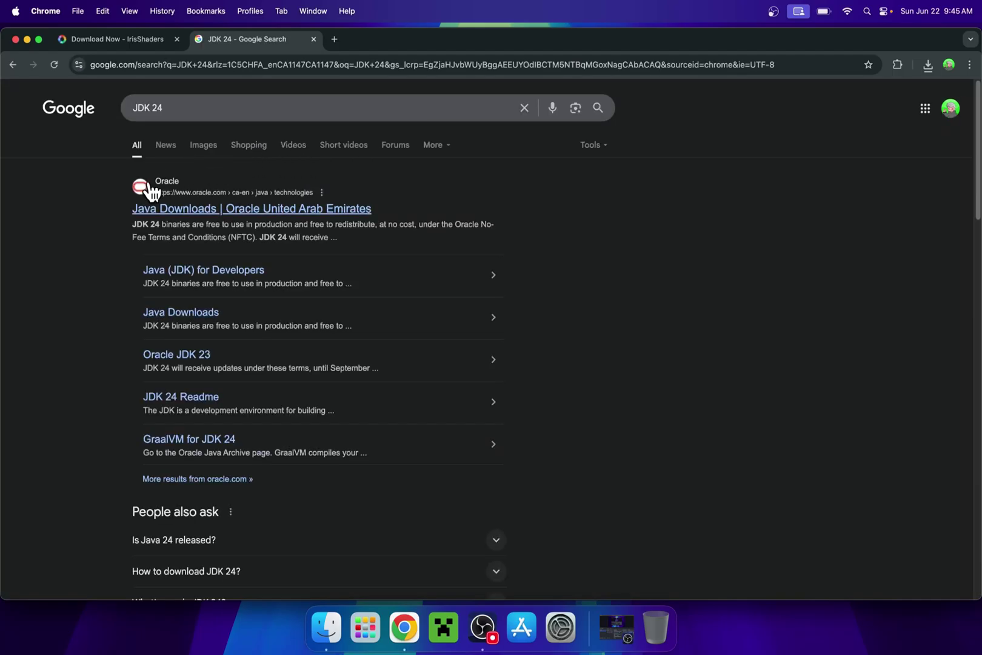
{"action": "left_click", "coordinate": [224, 212]}
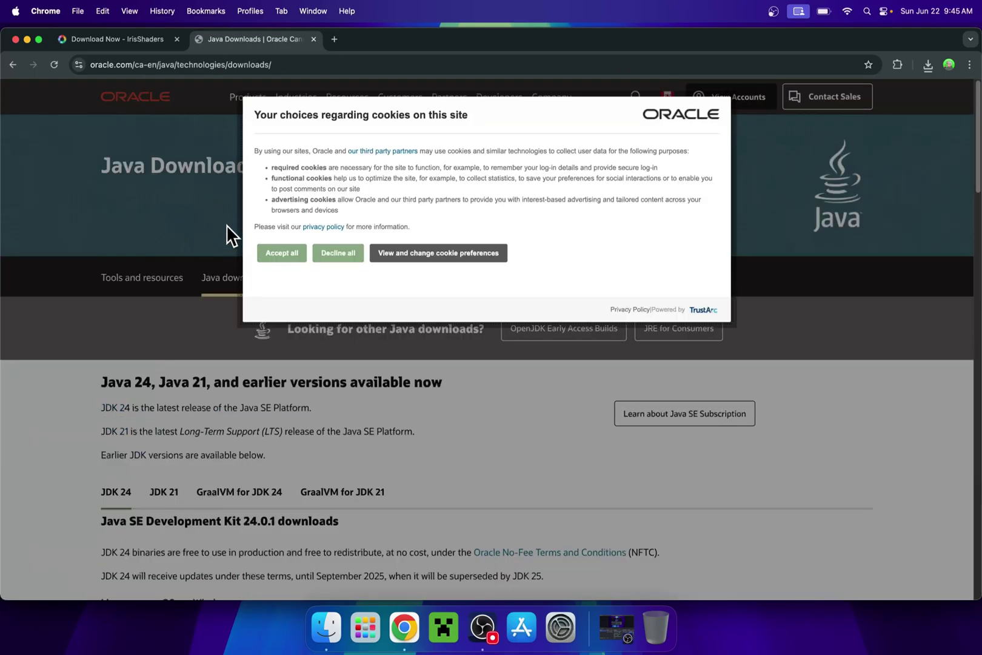
Accept all cookies on the Oracle site and show the macOS downloads for JDK 24, checking the recent download history
{"action": "left_click", "coordinate": [274, 259]}
{"action": "scroll", "coordinate": [49, 225], "scroll_direction": "down", "scroll_amount": 4}
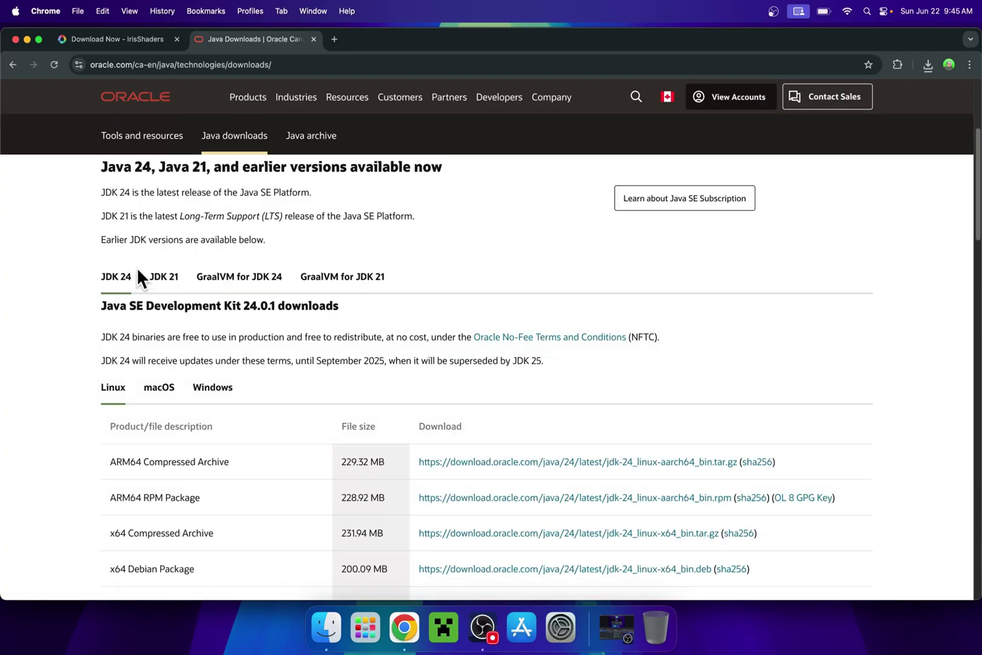
{"action": "left_click", "coordinate": [160, 391]}
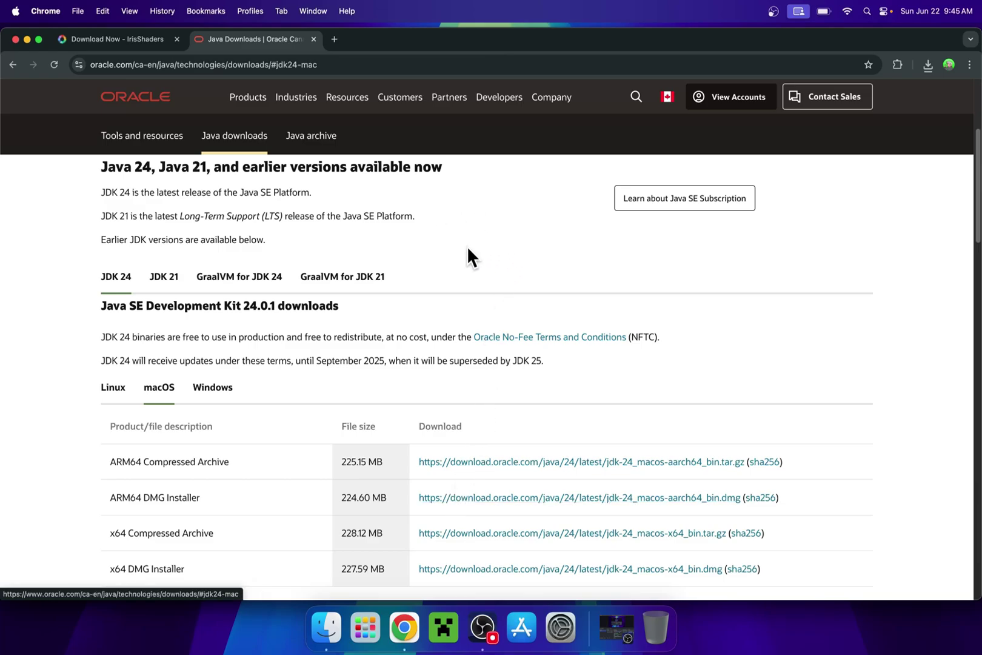
{"action": "scroll", "coordinate": [479, 255], "scroll_direction": "down", "scroll_amount": 1}
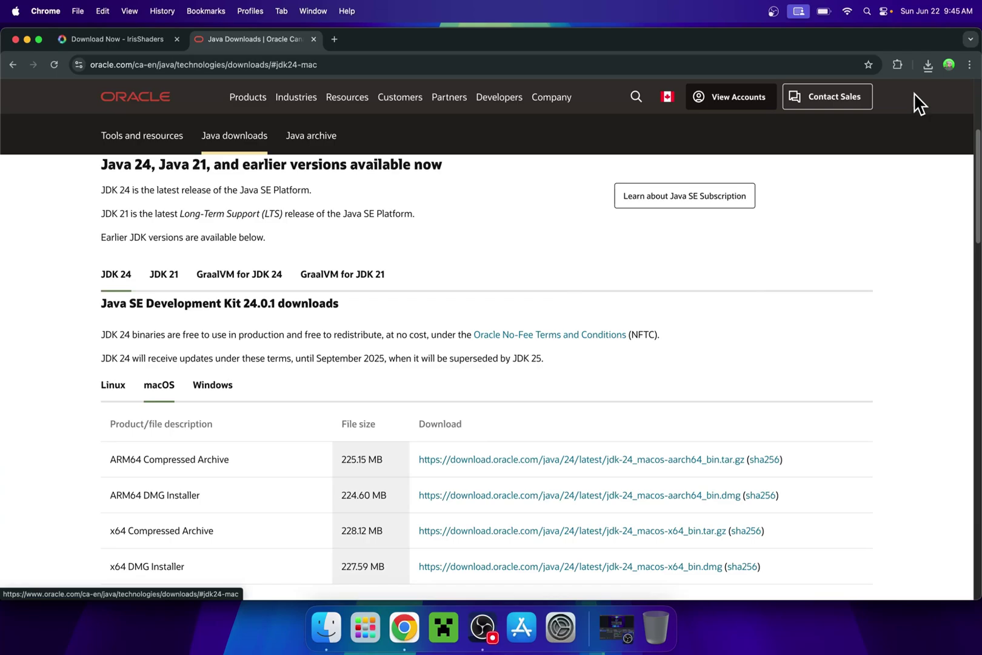
{"action": "left_click", "coordinate": [927, 64]}
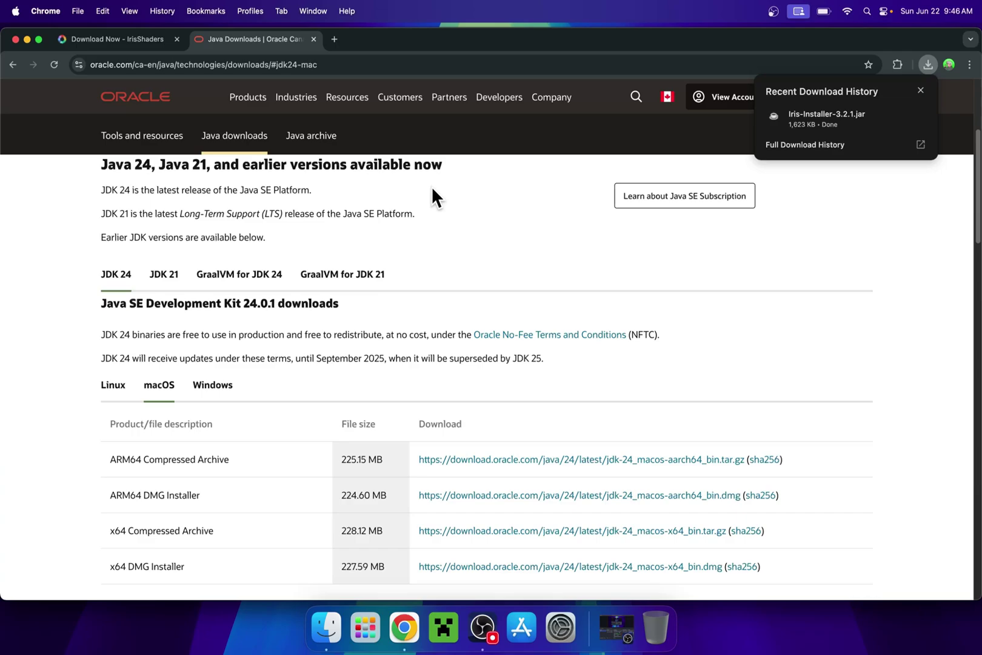
Search Google for "Modrinth" in a new browser tab and open the Modrinth website
{"action": "left_click", "coordinate": [334, 38]}
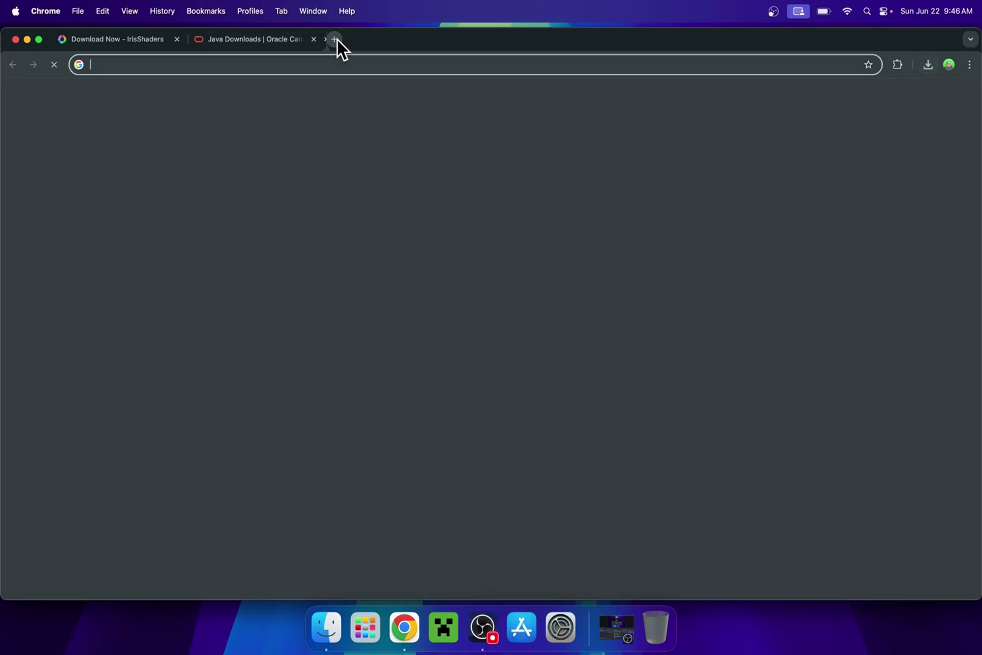
{"action": "left_click", "coordinate": [343, 248]}
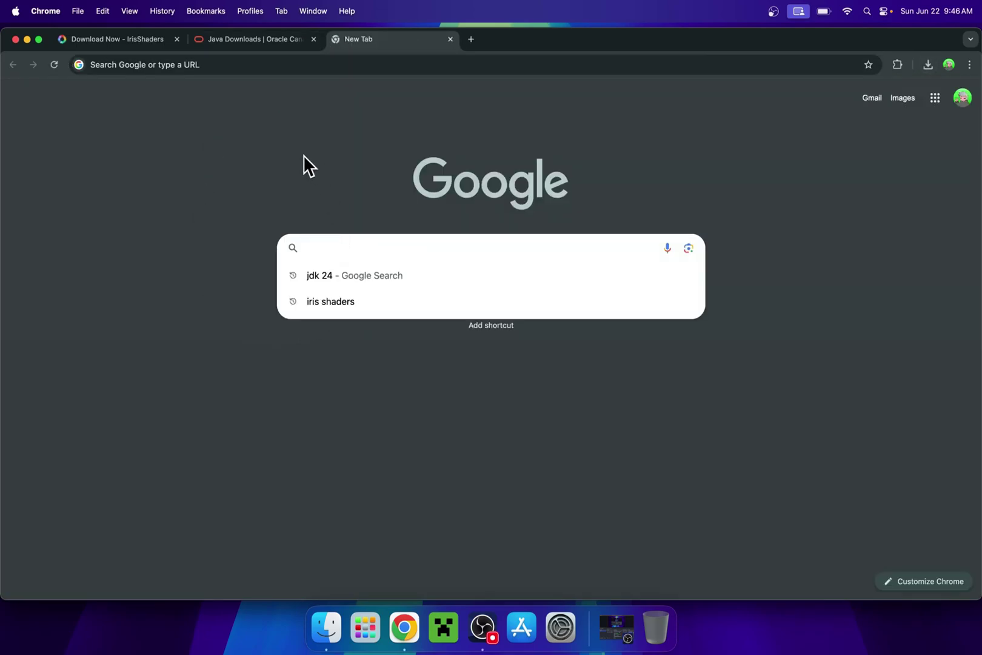
{"action": "type", "text": "Modrinth"}
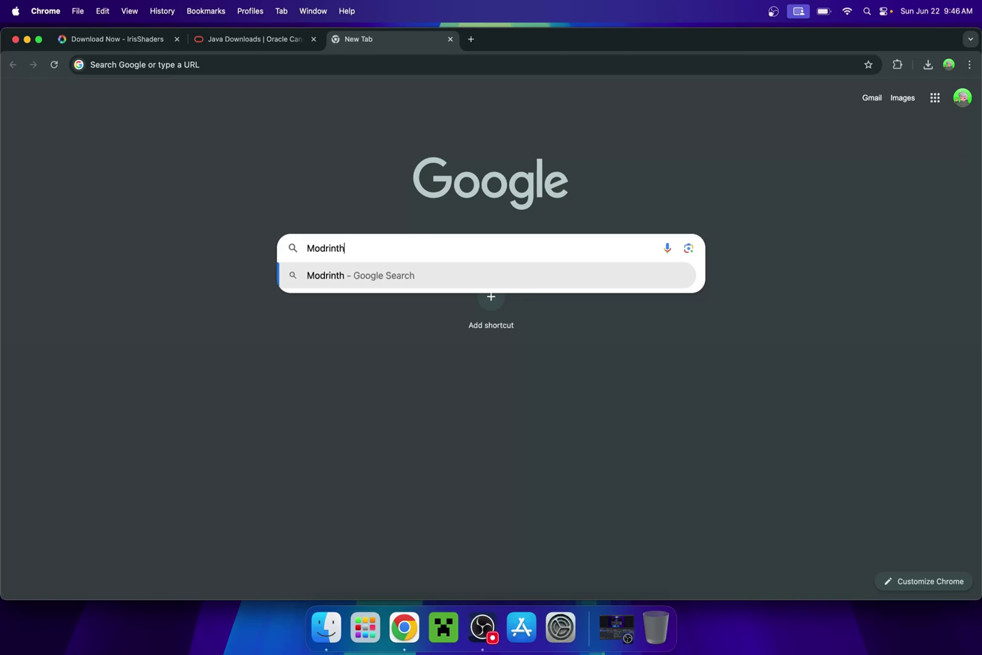
{"action": "key", "text": "Return"}
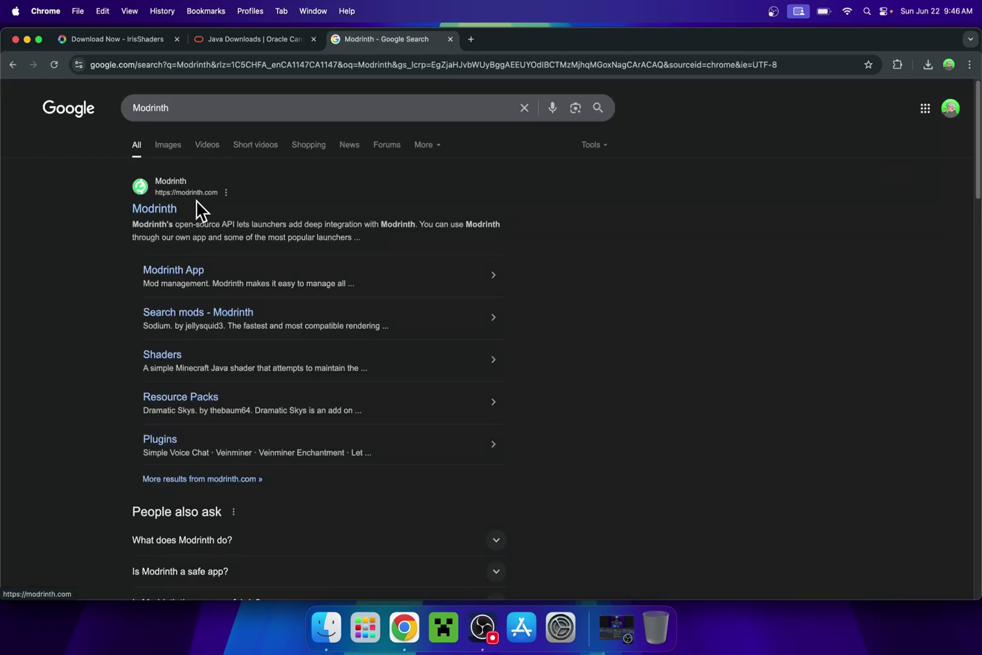
{"action": "left_click", "coordinate": [143, 210]}
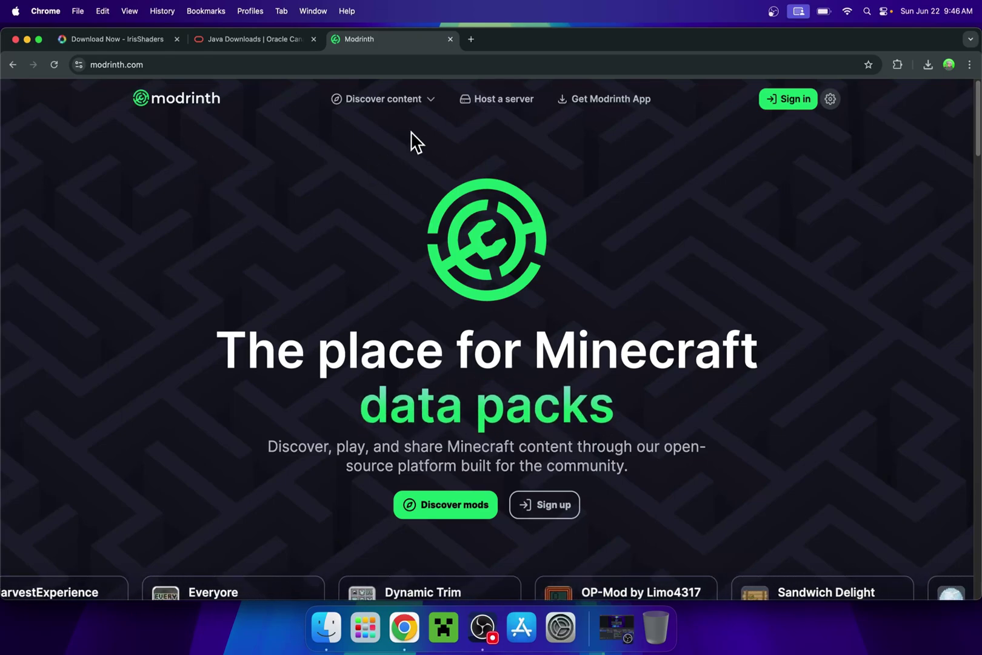
Open Modrinth's Shaders catalogue and browse the available shader packs
{"action": "left_click", "coordinate": [427, 100]}
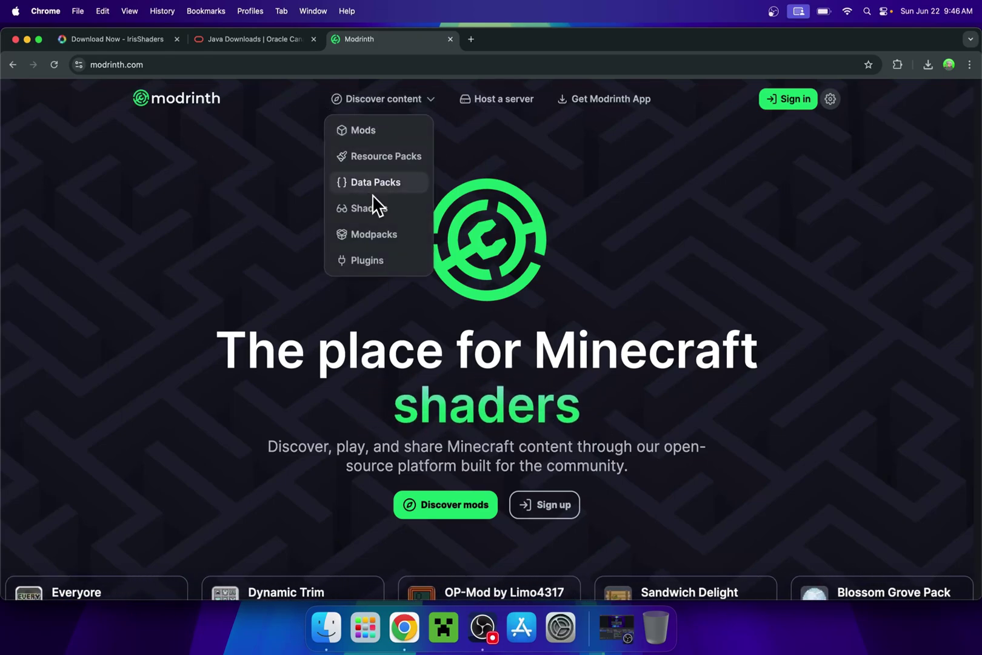
{"action": "left_click", "coordinate": [406, 222]}
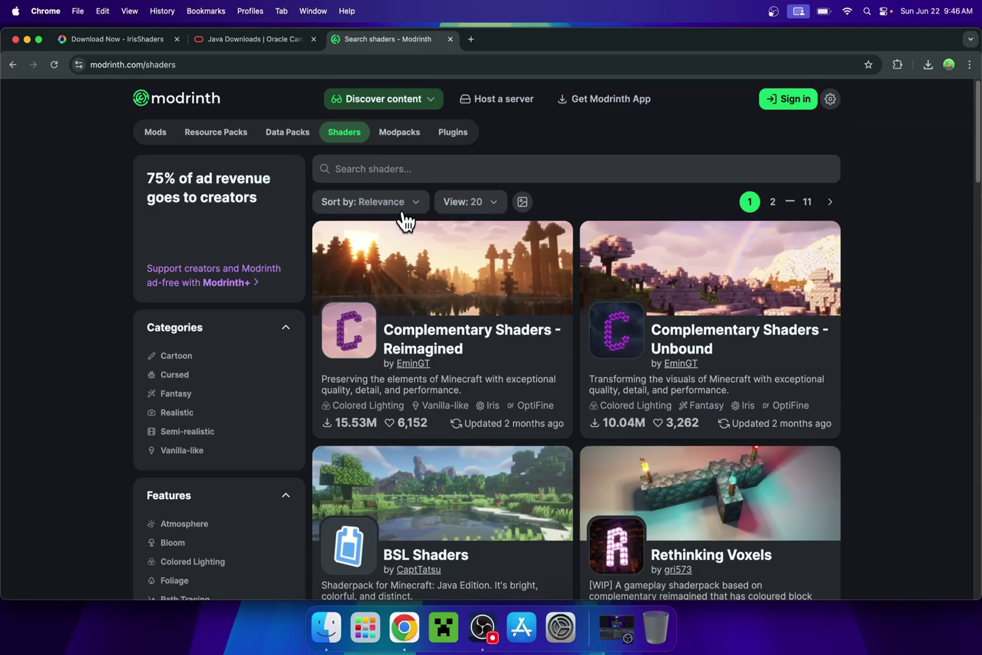
{"action": "scroll", "coordinate": [864, 229], "scroll_direction": "down", "scroll_amount": 2}
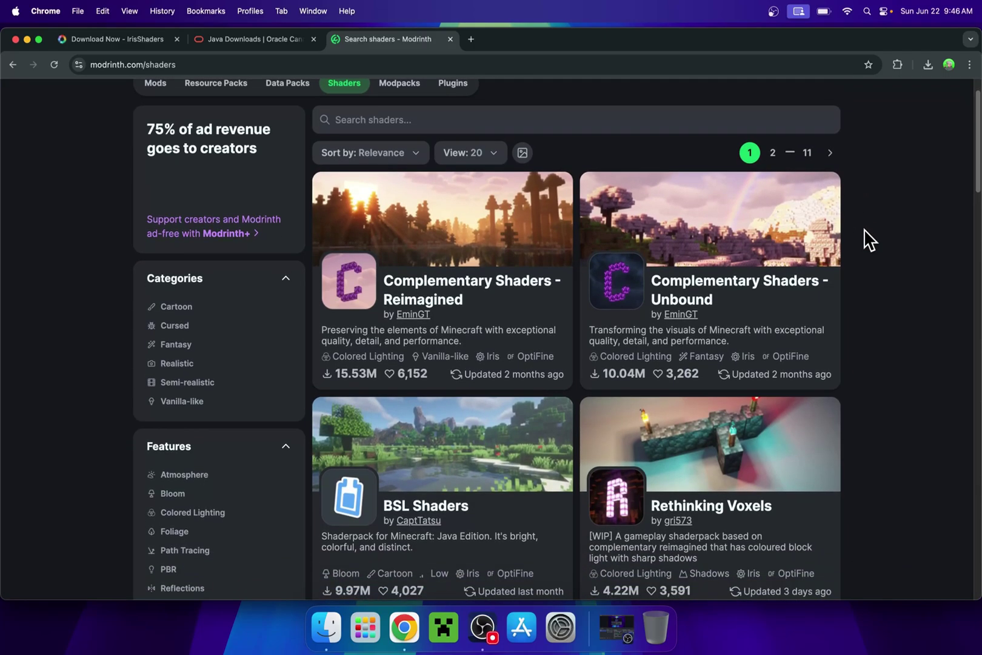
{"action": "scroll", "coordinate": [976, 151], "scroll_direction": "down", "scroll_amount": 11}
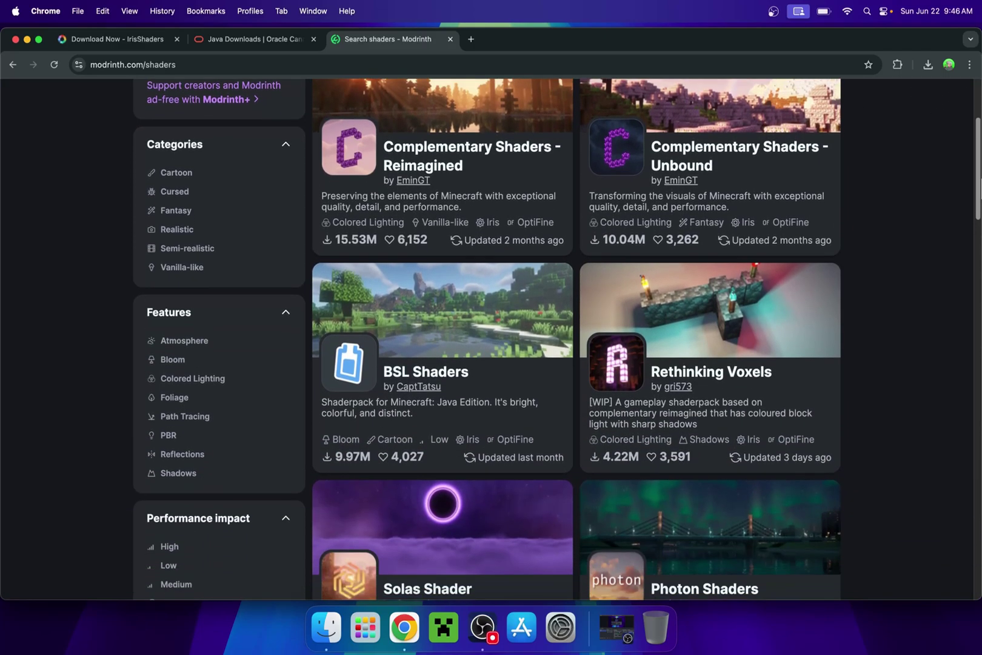
{"action": "scroll", "coordinate": [977, 448], "scroll_direction": "down", "scroll_amount": 13}
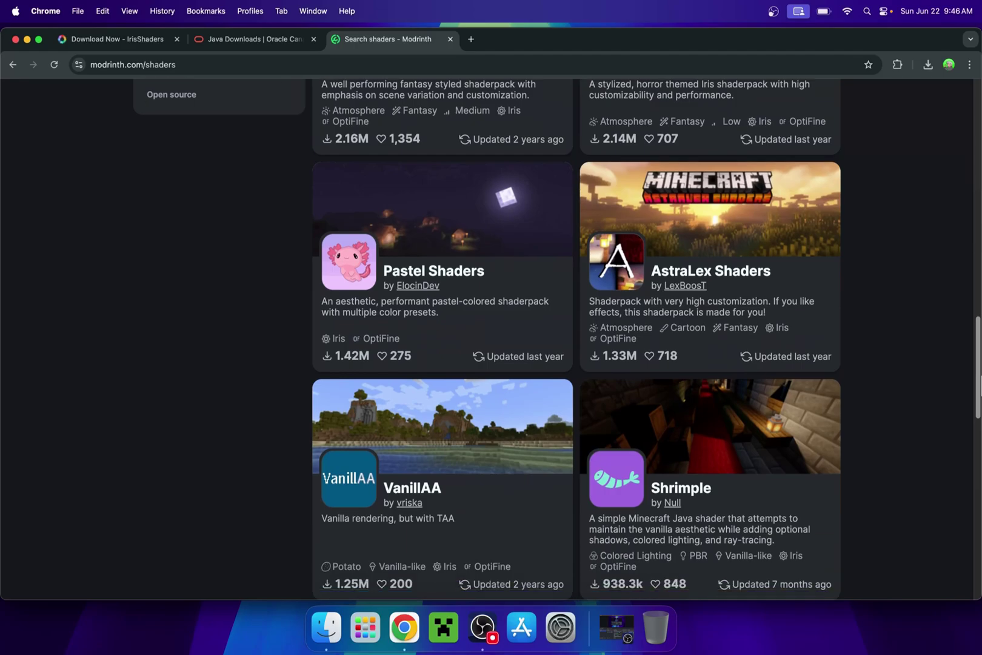
{"action": "scroll", "coordinate": [978, 452], "scroll_direction": "down", "scroll_amount": 2}
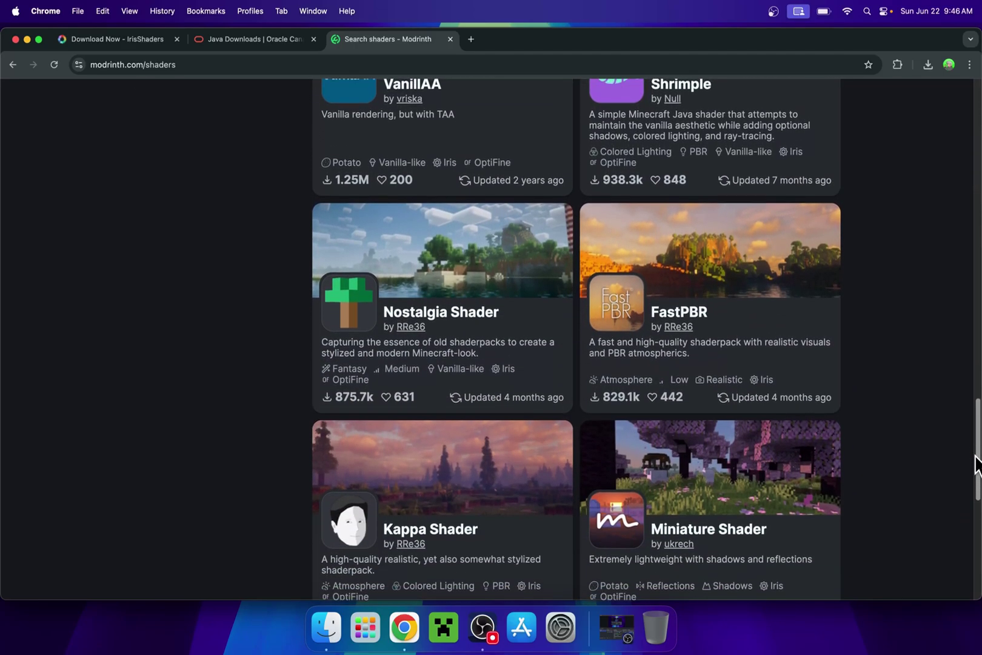
{"action": "scroll", "coordinate": [977, 461], "scroll_direction": "up", "scroll_amount": 14}
{"action": "scroll", "coordinate": [977, 461], "scroll_direction": "up", "scroll_amount": 12}
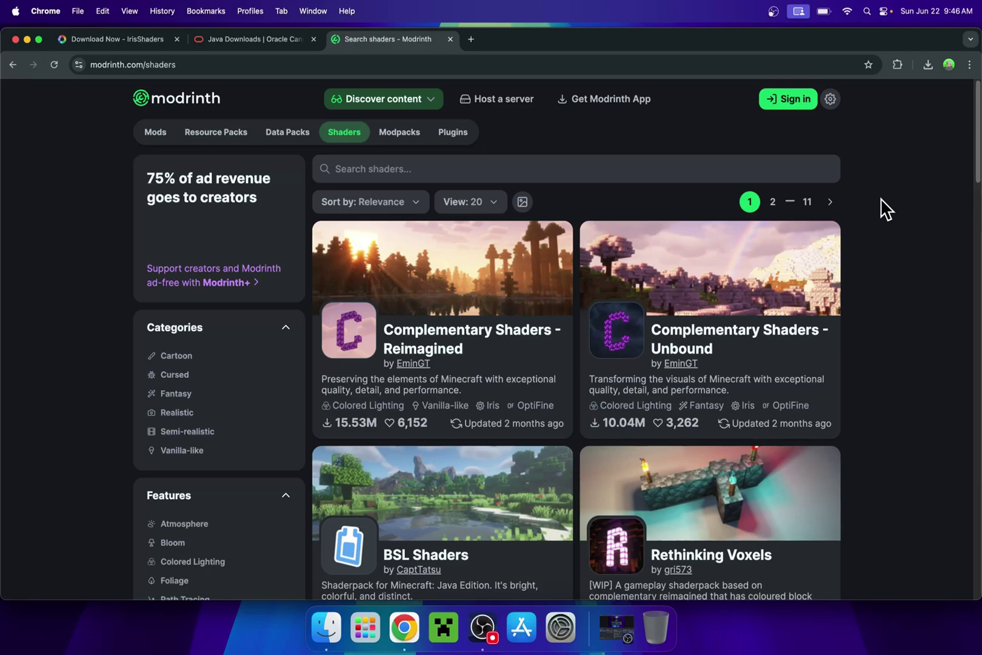
Open the BSL Shaders project's version list, download version 10.0 and check it in the recent downloads
{"action": "left_click", "coordinate": [420, 560]}
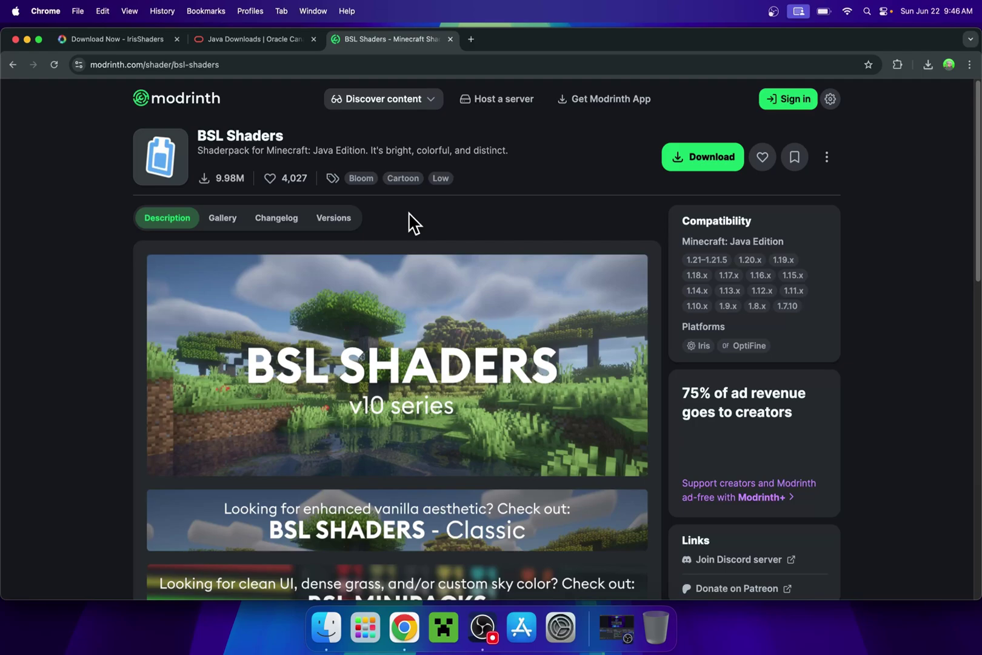
{"action": "left_click", "coordinate": [328, 226]}
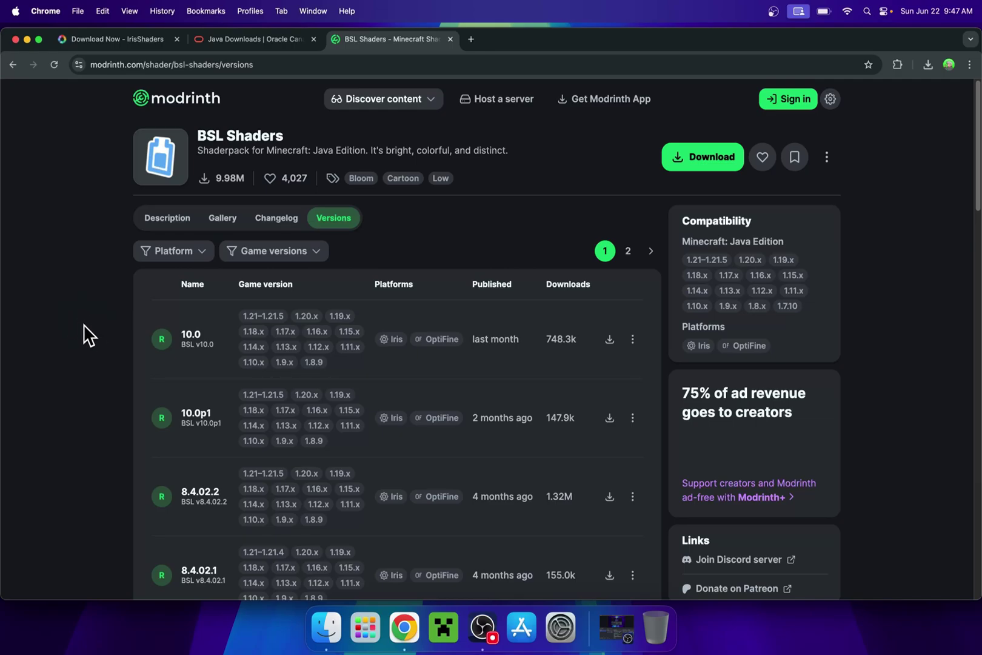
{"action": "left_click", "coordinate": [609, 340]}
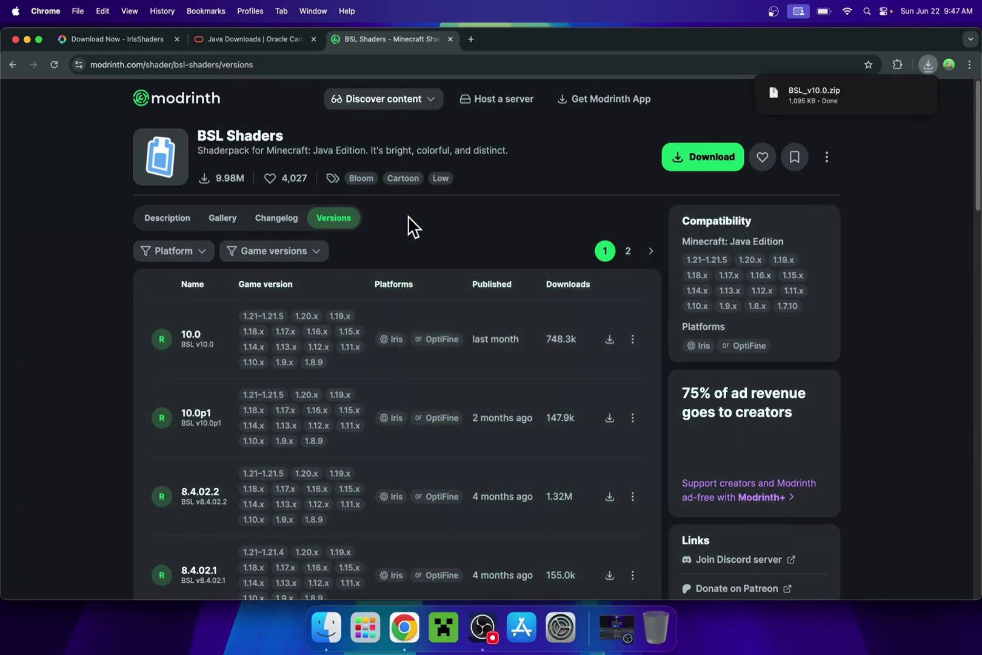
{"action": "mouse_move", "coordinate": [805, 102]}
{"action": "left_click", "coordinate": [927, 66]}
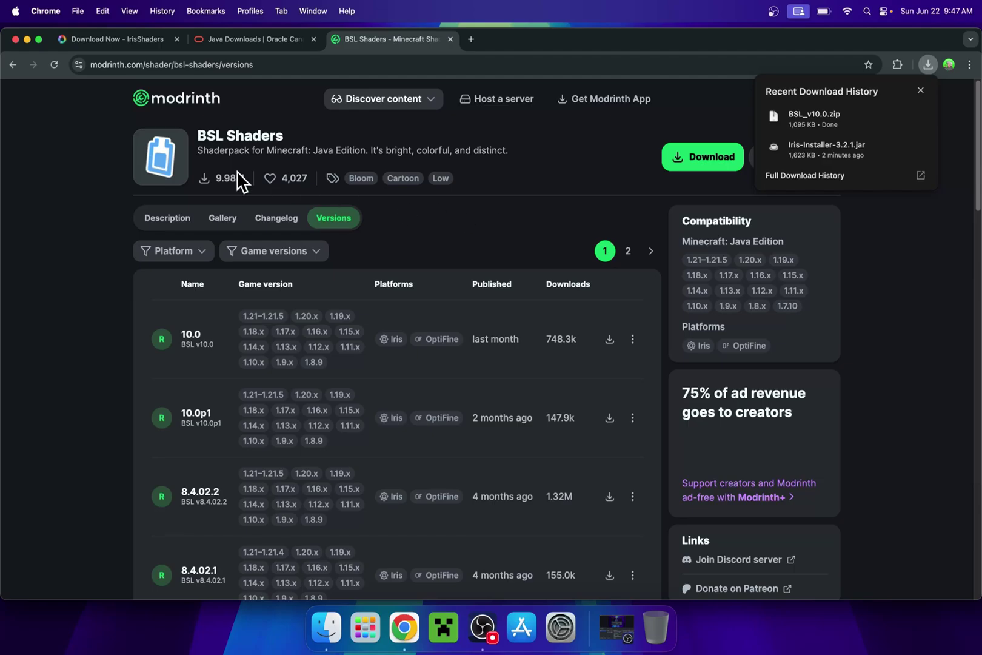
Close the browser window and open the Downloads folder in Finder
{"action": "left_click", "coordinate": [16, 39]}
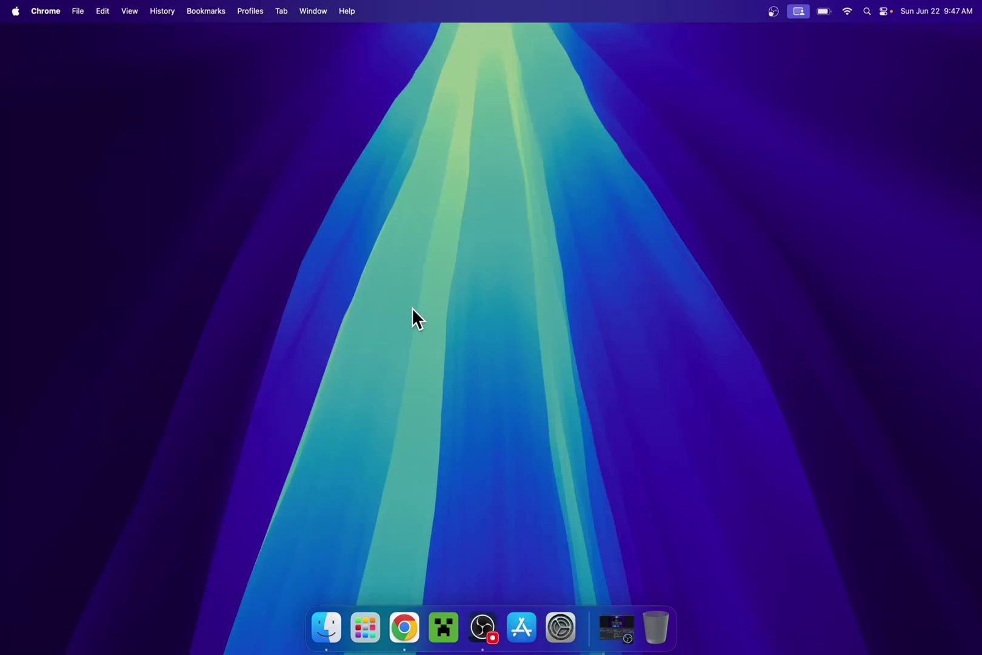
{"action": "left_click", "coordinate": [327, 631]}
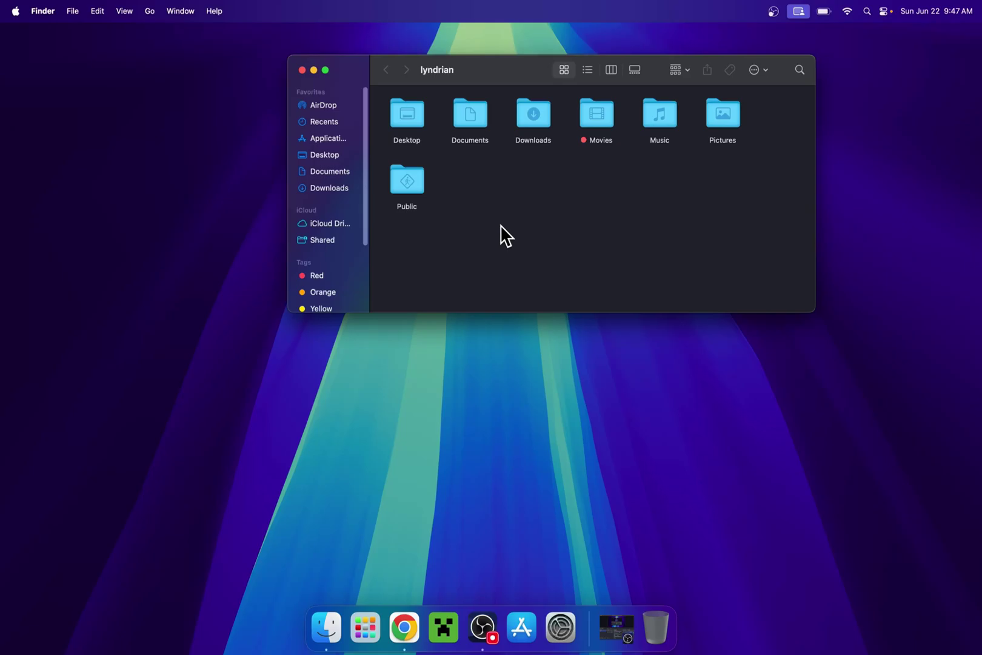
{"action": "left_click", "coordinate": [327, 188]}
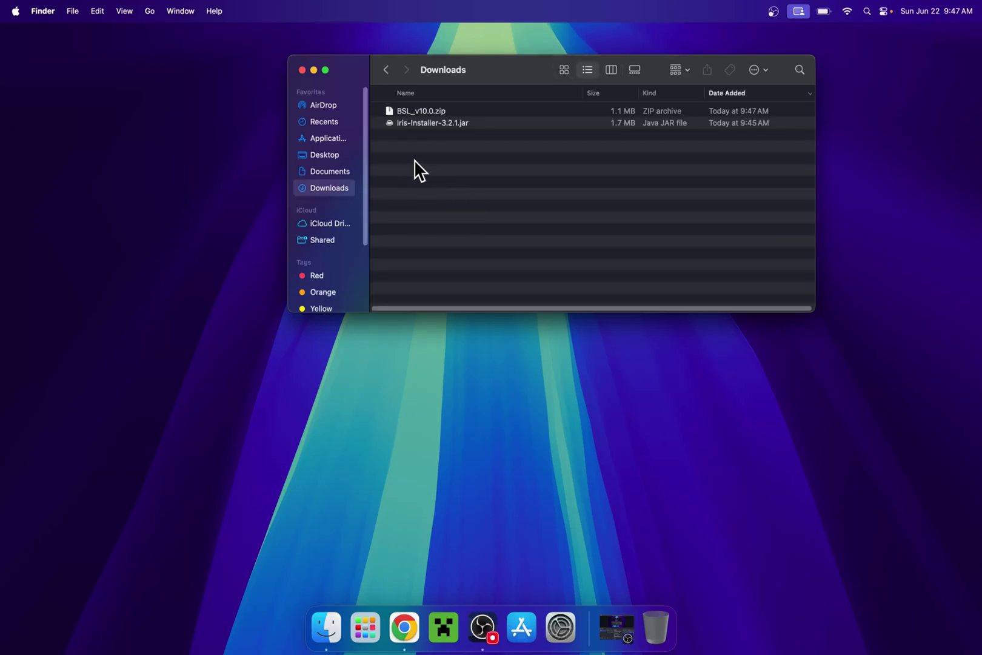
Try to open Iris-Installer-3.2.1.jar from the Downloads folder and dismiss the security warning without trashing the file
{"action": "left_click", "coordinate": [481, 124]}
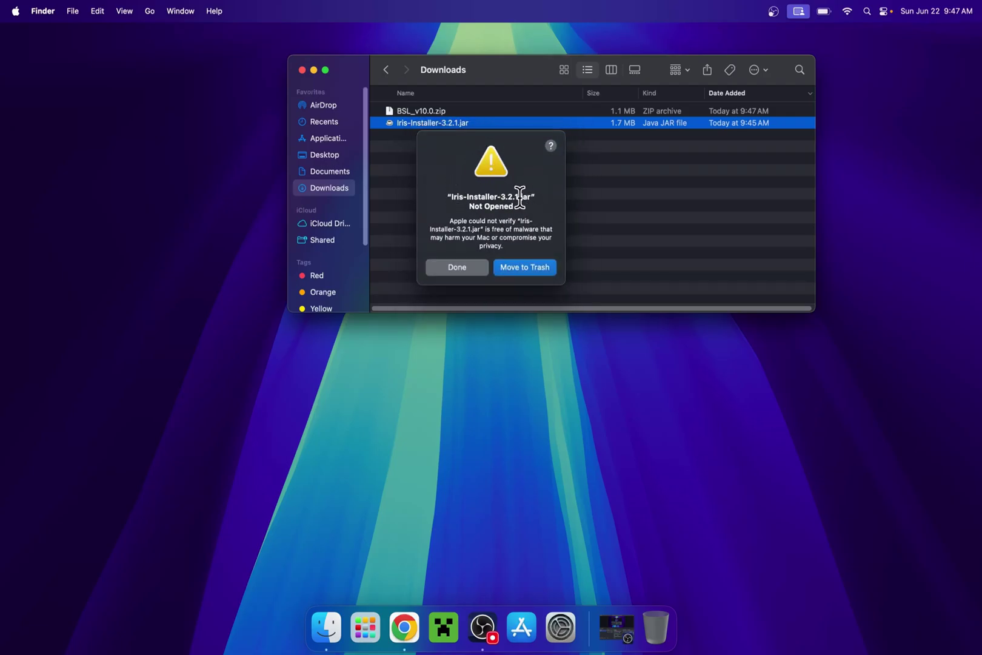
{"action": "left_click", "coordinate": [456, 267]}
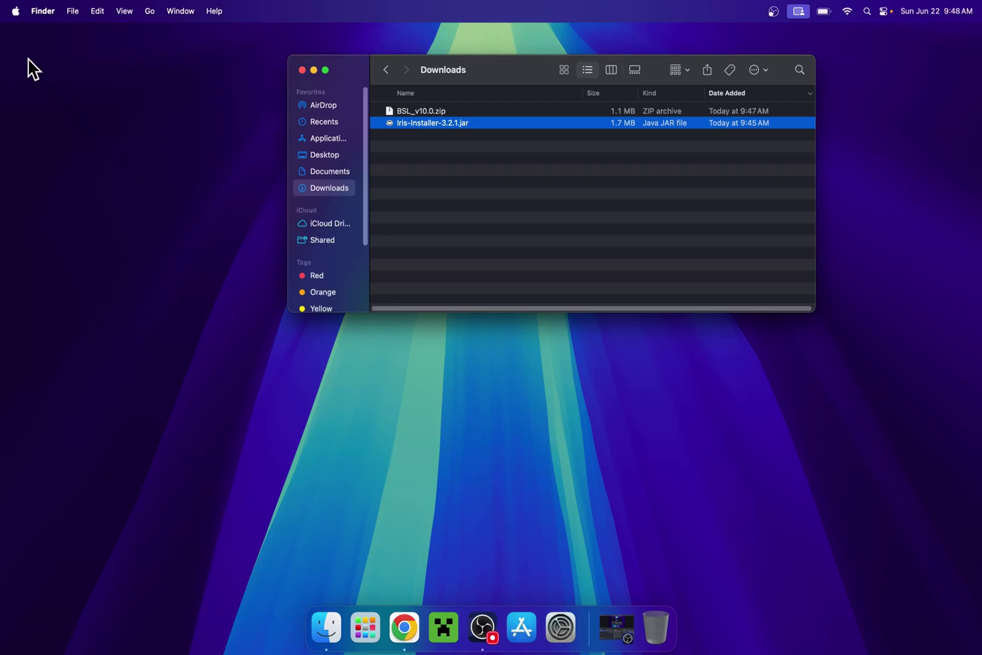
Allow the blocked Iris-Installer-3.2.1.jar to open anyway in System Settings' Privacy & Security section and confirm opening it
{"action": "left_click", "coordinate": [16, 12]}
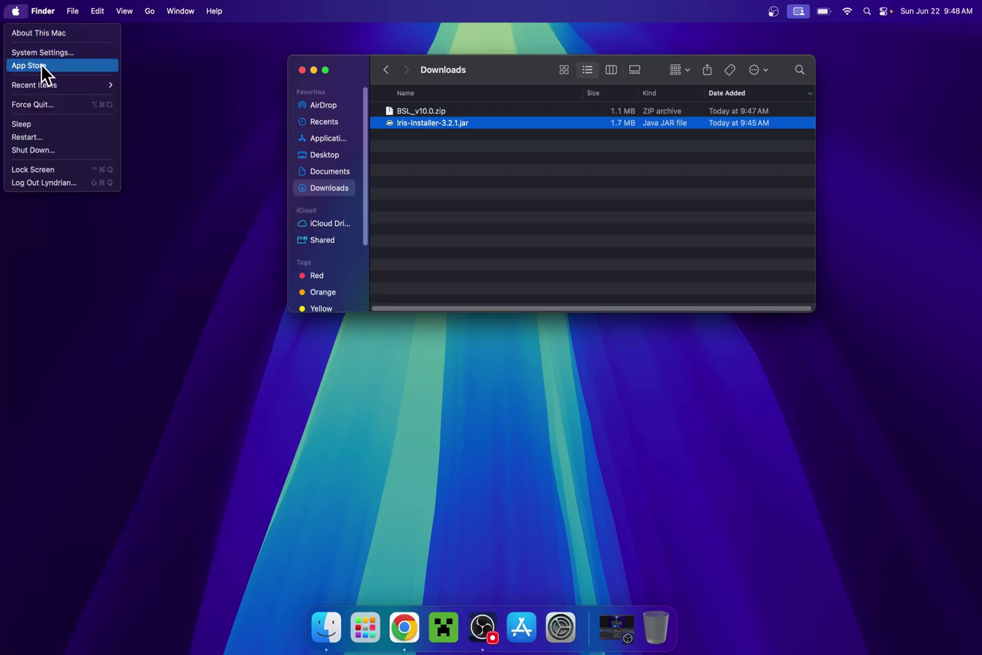
{"action": "left_click", "coordinate": [88, 54]}
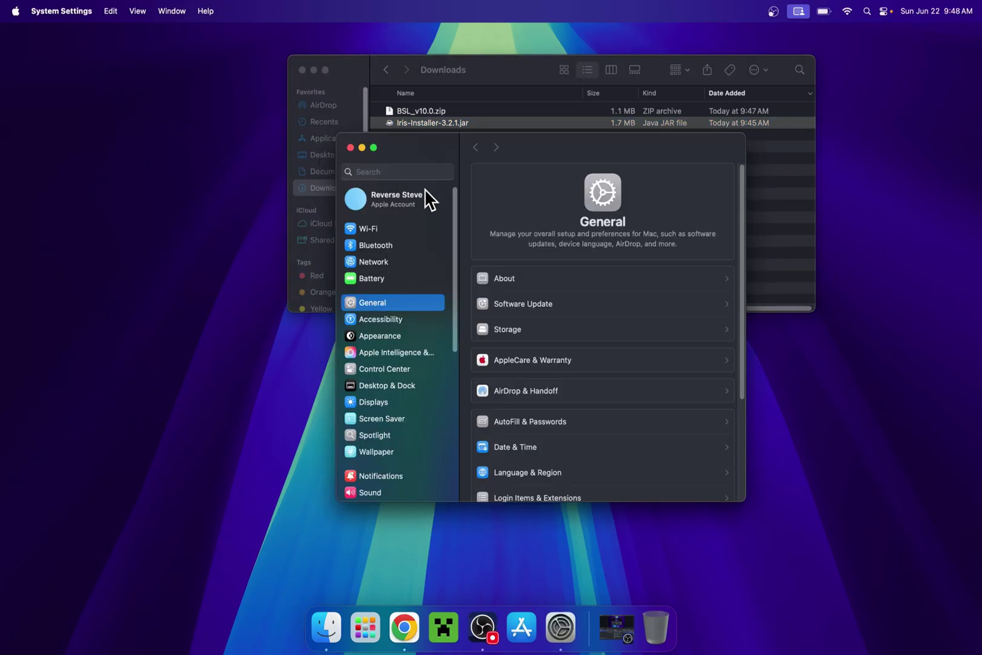
{"action": "left_click_drag", "start_coordinate": [455, 197], "coordinate": [454, 311]}
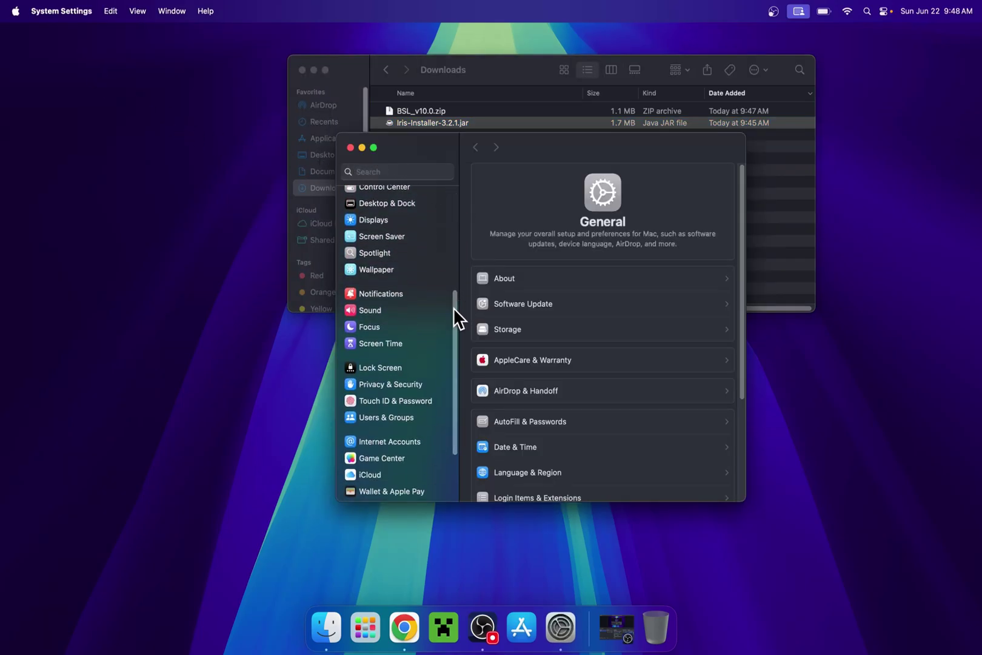
{"action": "left_click", "coordinate": [390, 386]}
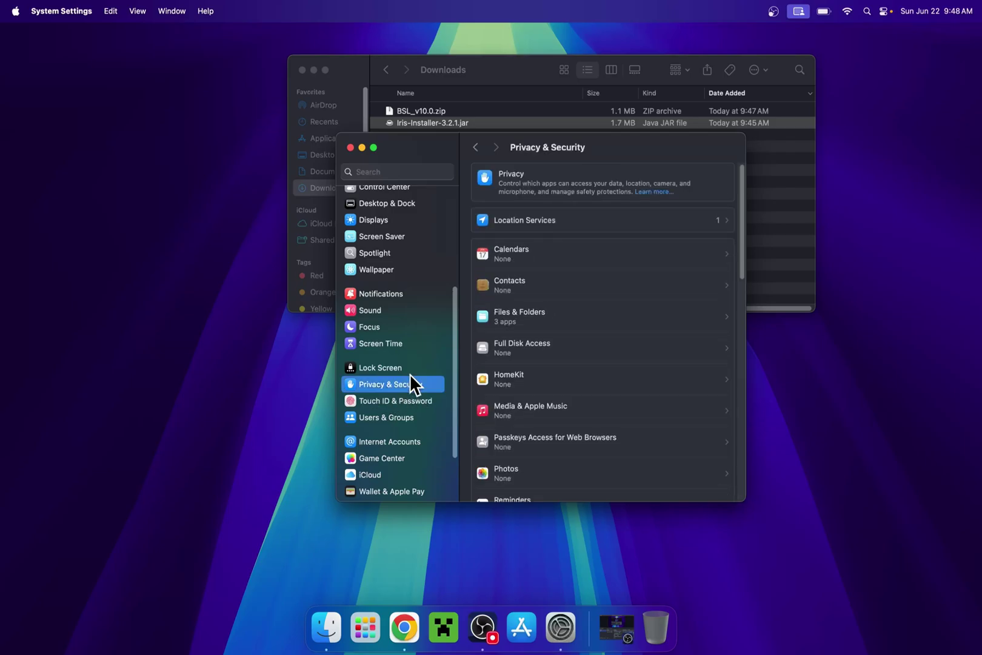
{"action": "left_click_drag", "start_coordinate": [742, 173], "coordinate": [750, 415]}
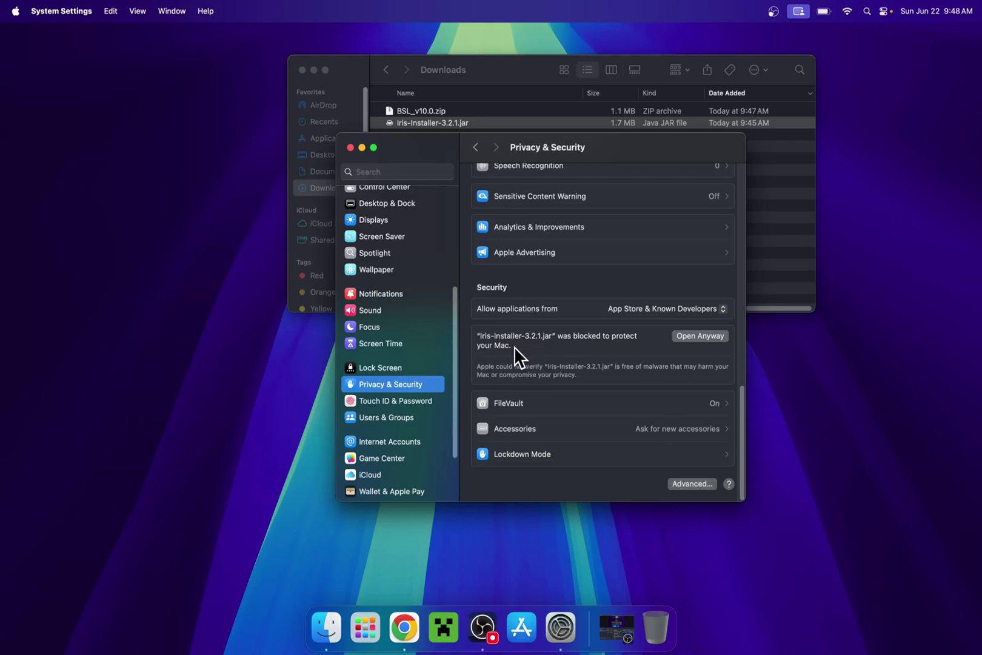
{"action": "left_click", "coordinate": [700, 335]}
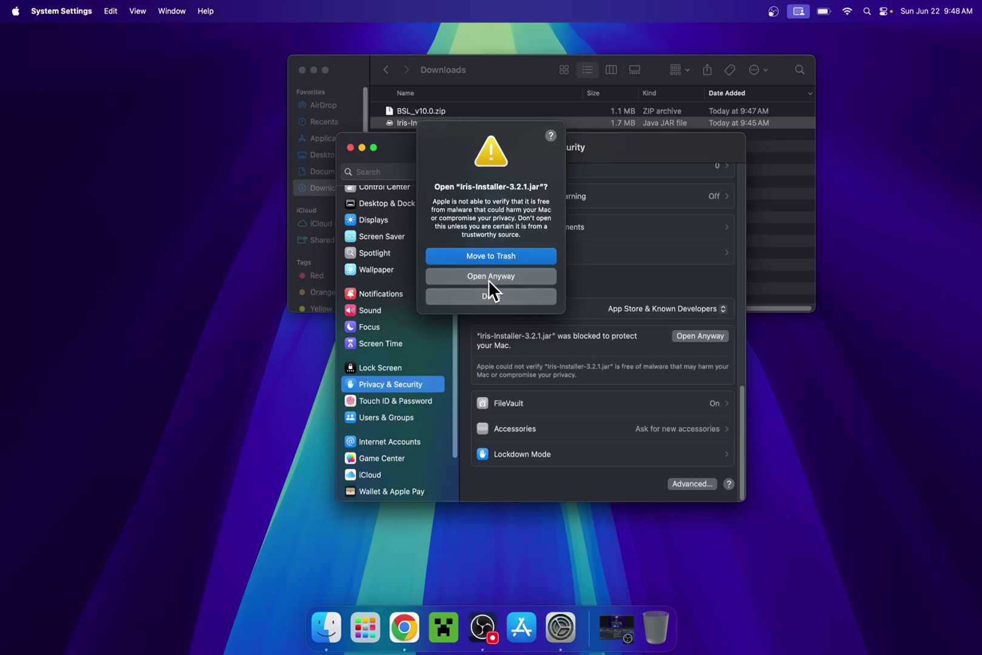
{"action": "left_click", "coordinate": [485, 278]}
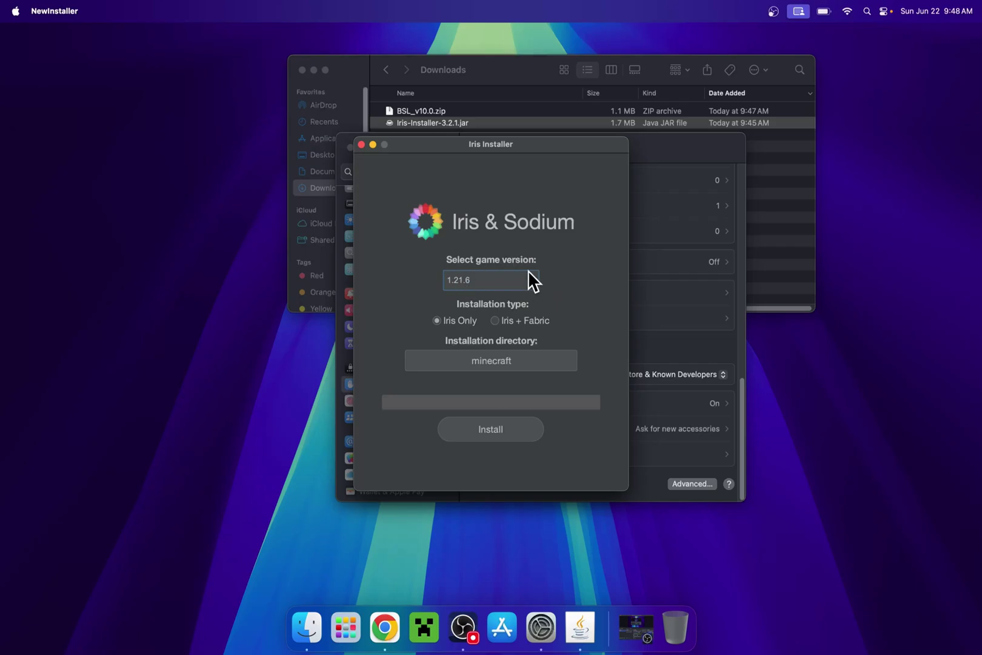
Install Iris & Sodium for game version 1.21.6 as Iris Only, and close the installer and System Settings
{"action": "left_click", "coordinate": [487, 429]}
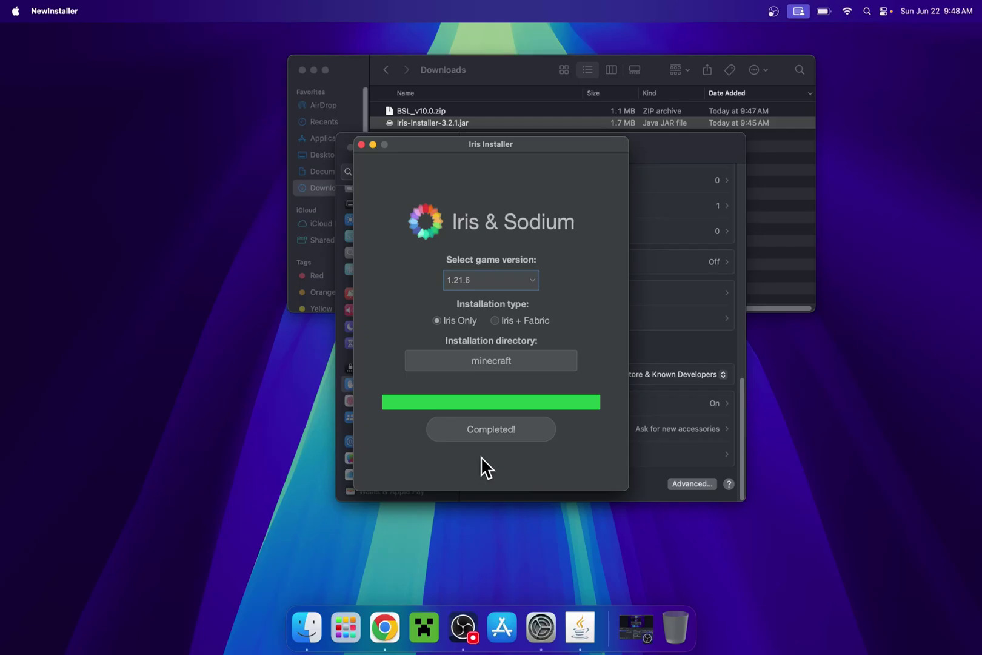
{"action": "left_click", "coordinate": [362, 145]}
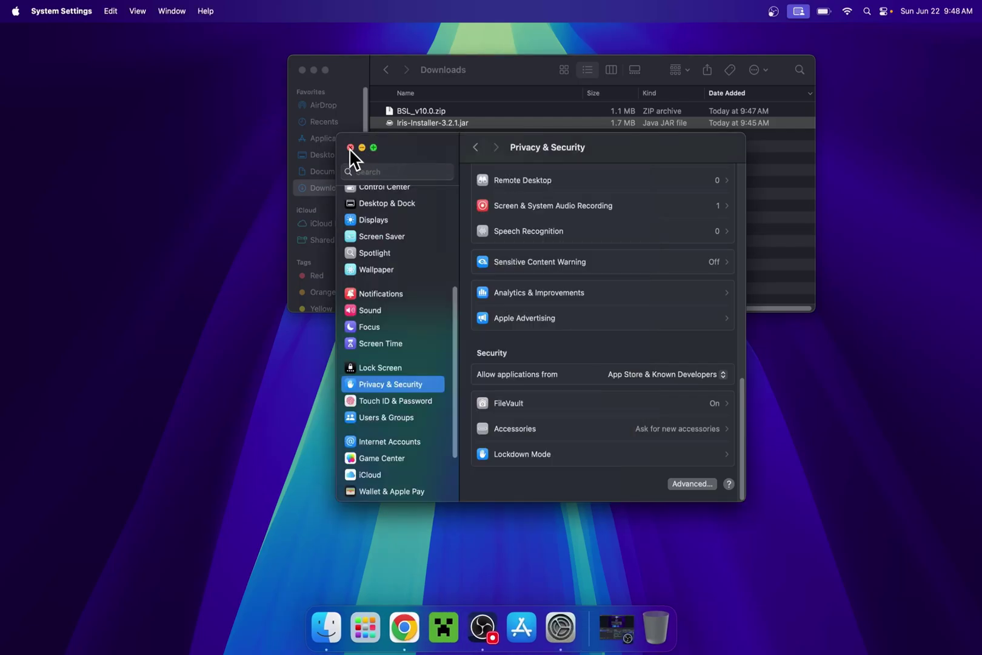
{"action": "left_click", "coordinate": [350, 148]}
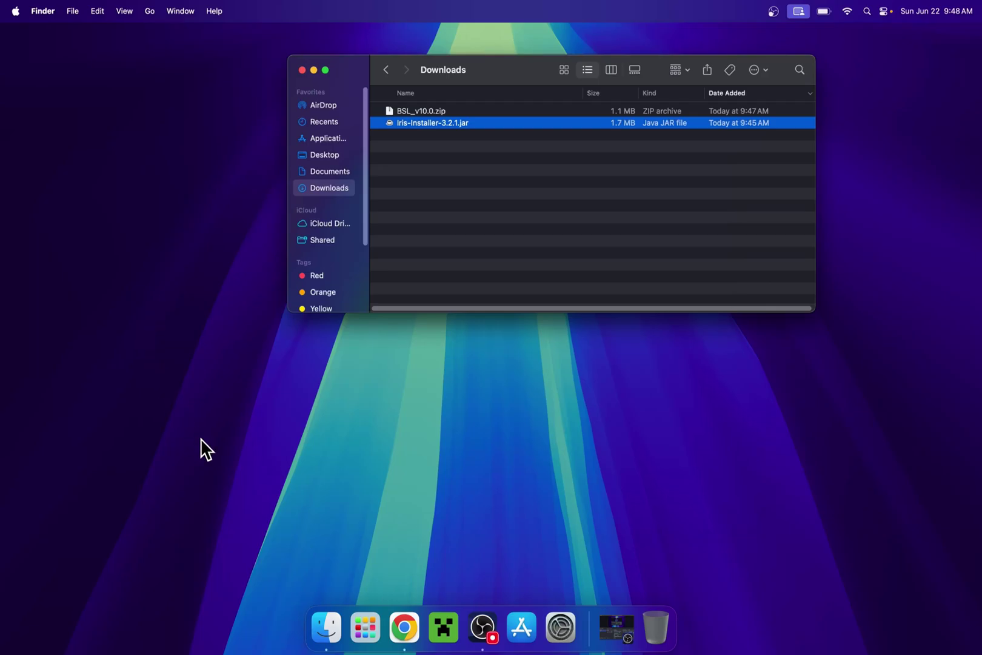
Switch to the Minecraft Launcher and open the shaderpacks folder inside the Iris & Sodium for 1.21.6 installation's game folder
{"action": "left_click", "coordinate": [447, 630]}
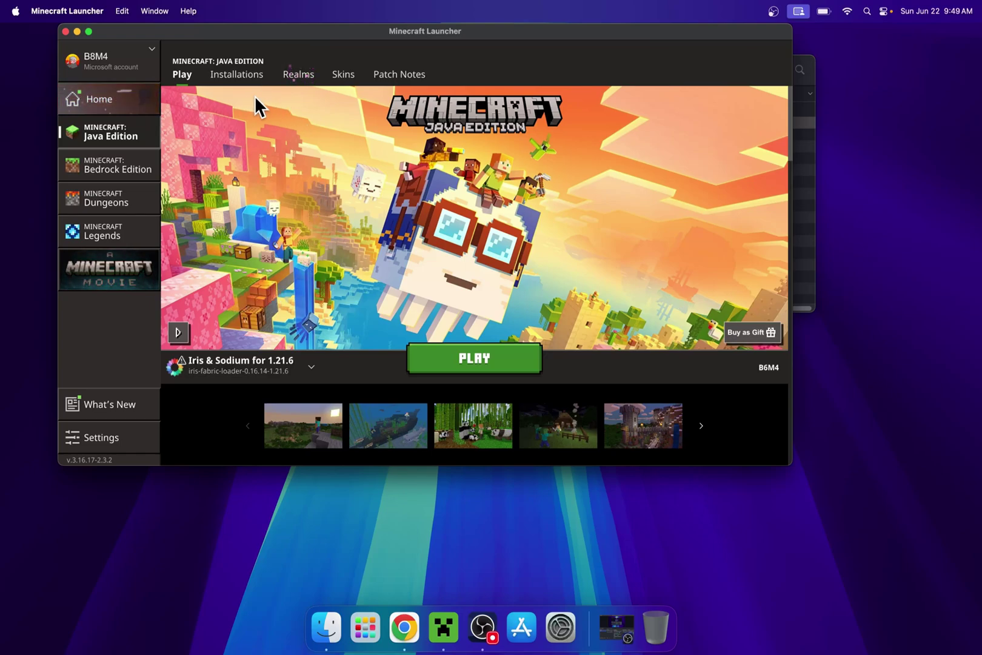
{"action": "left_click", "coordinate": [236, 75]}
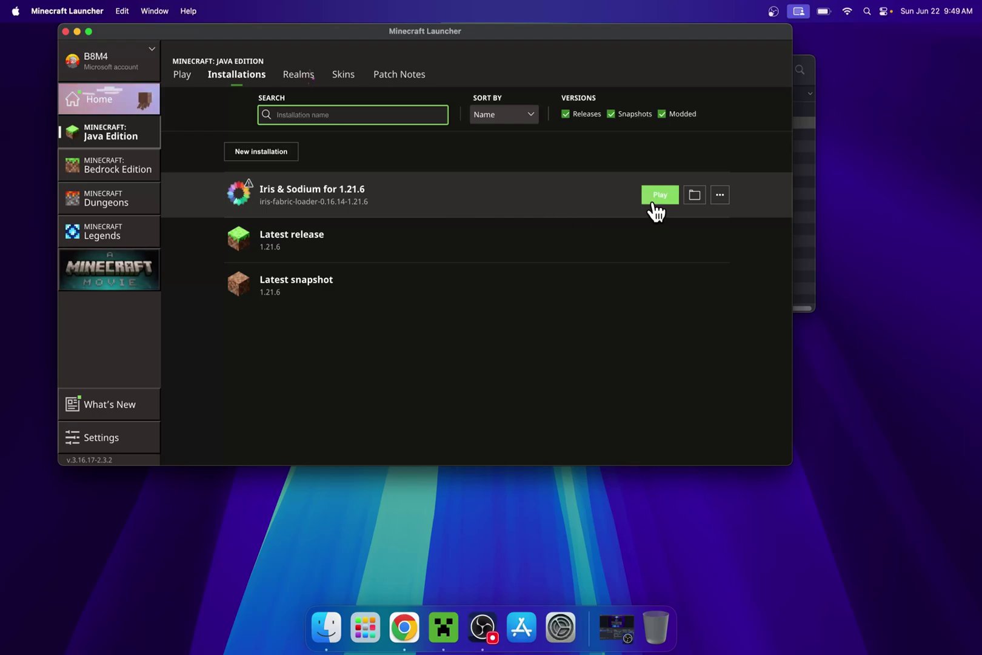
{"action": "left_click", "coordinate": [692, 196]}
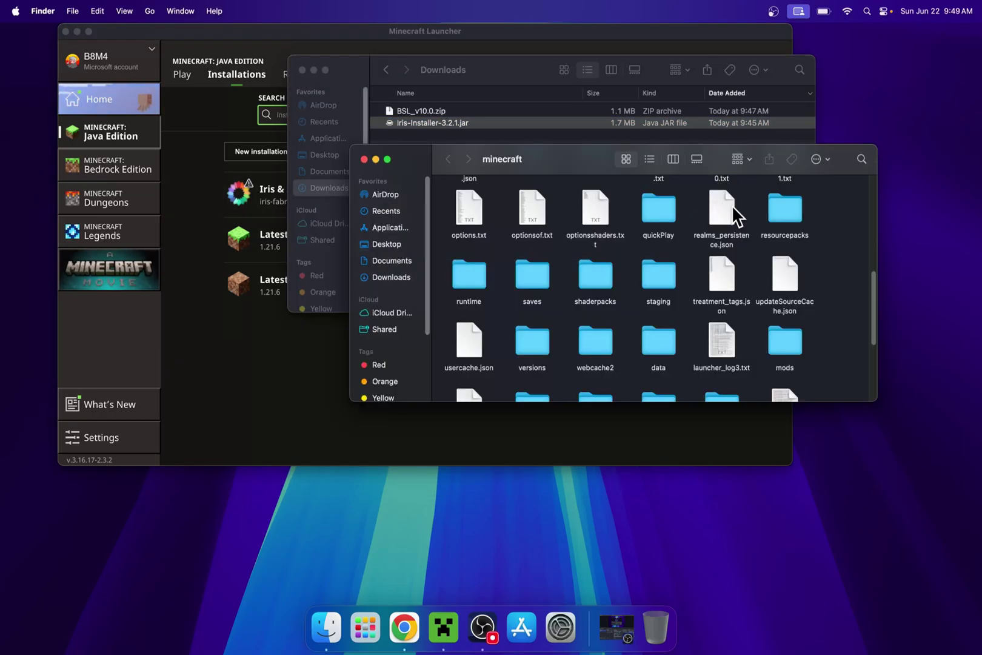
{"action": "mouse_move", "coordinate": [875, 296]}
{"action": "left_mouse_down"}
{"action": "mouse_move", "coordinate": [886, 203]}
{"action": "mouse_move", "coordinate": [882, 290]}
{"action": "mouse_move", "coordinate": [873, 297]}
{"action": "left_mouse_up"}
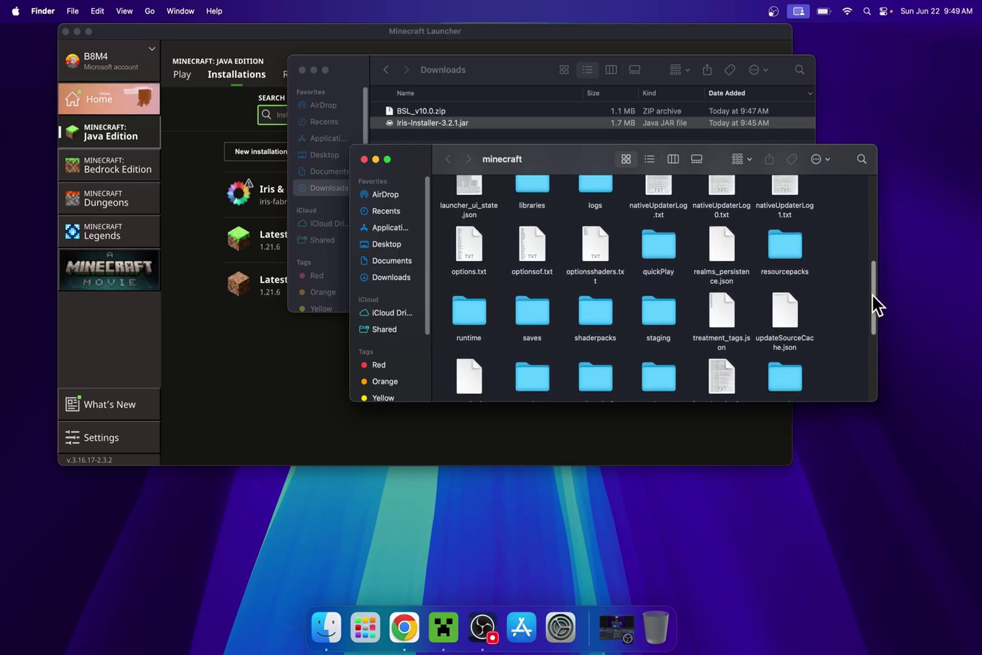
{"action": "left_click", "coordinate": [588, 297]}
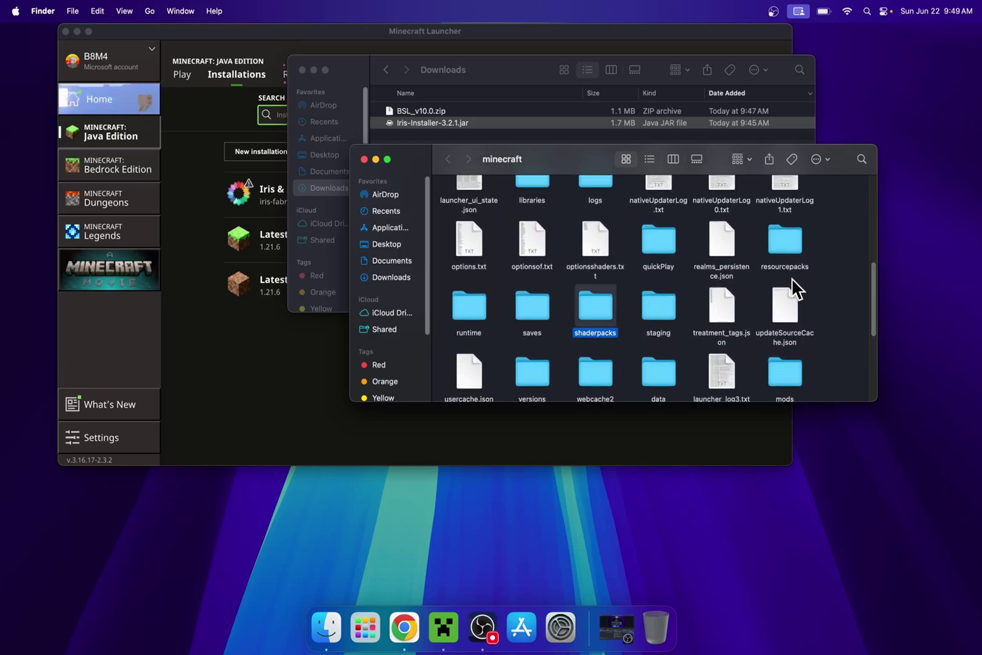
{"action": "double_click", "coordinate": [587, 300]}
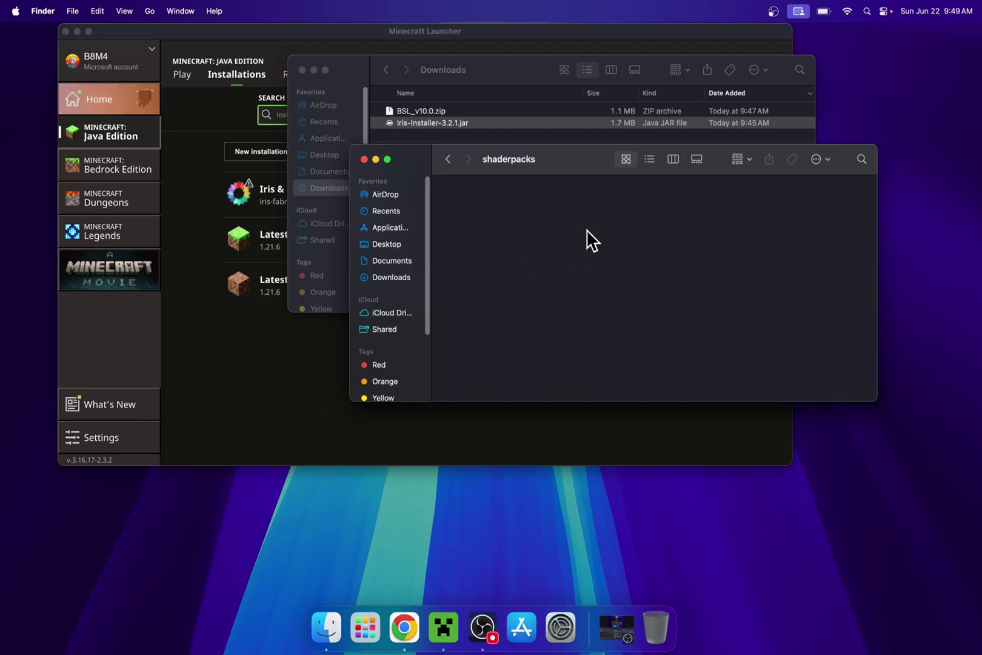
Copy BSL_v10.0.zip from the Downloads folder and paste it into the shaderpacks folder
{"action": "left_click", "coordinate": [387, 277]}
{"action": "left_click", "coordinate": [490, 199]}
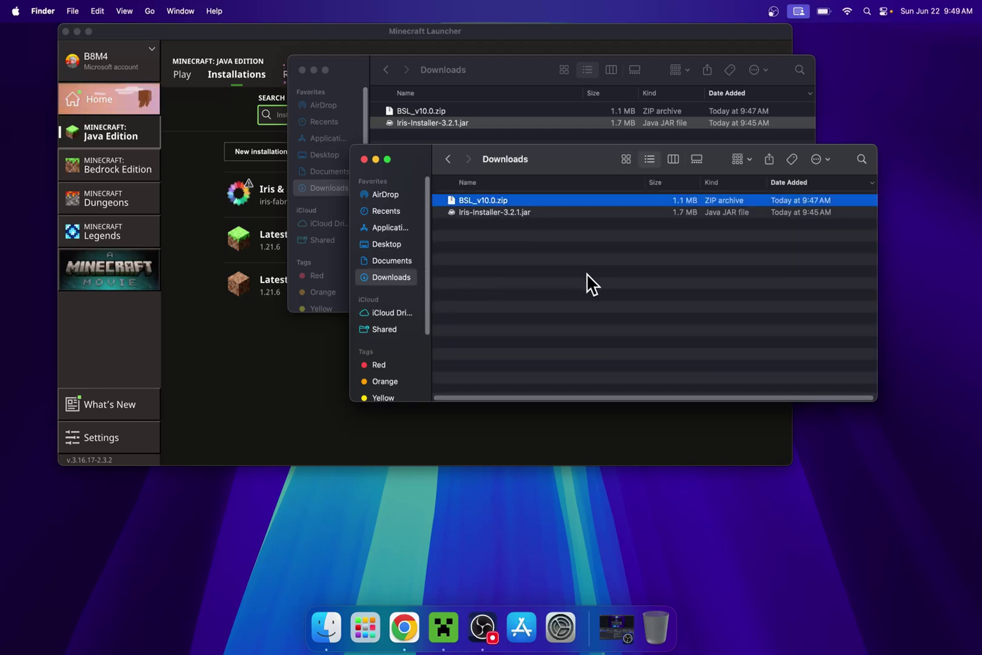
{"action": "right_click", "coordinate": [558, 201]}
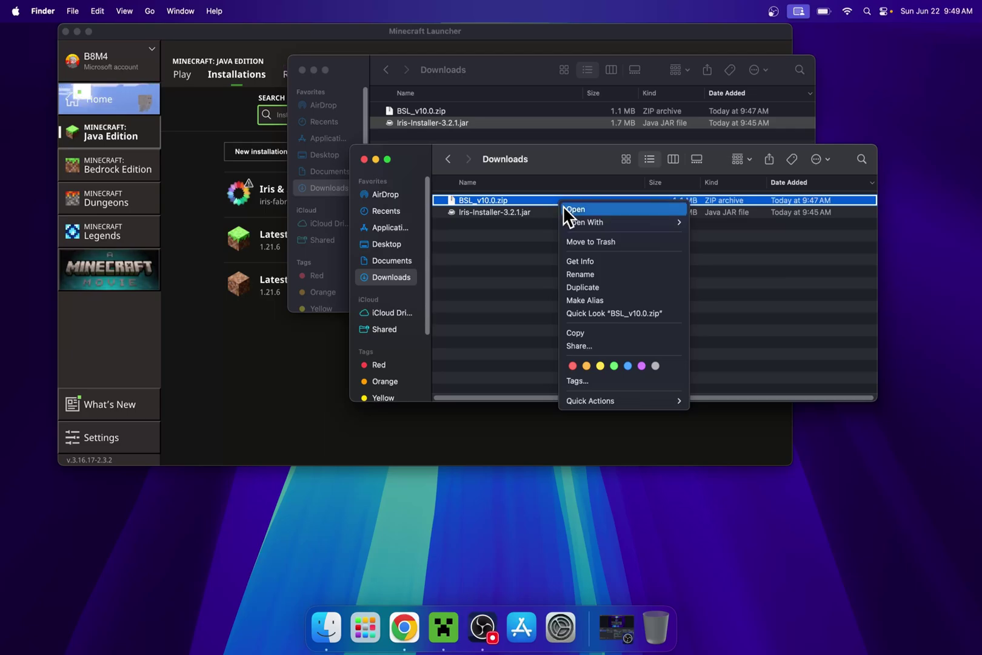
{"action": "left_click", "coordinate": [592, 334]}
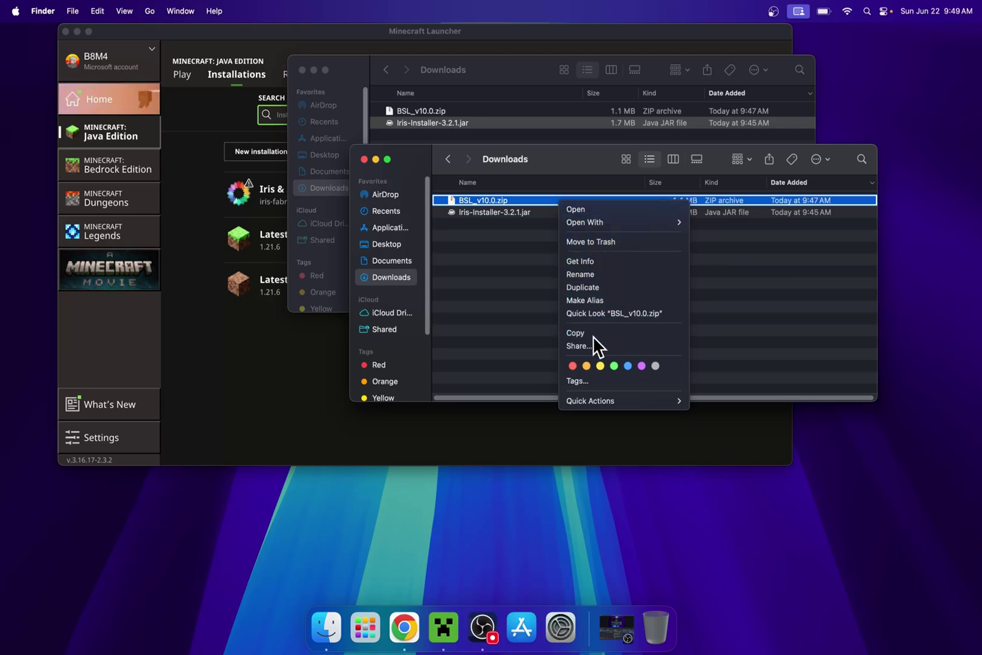
{"action": "left_click", "coordinate": [443, 159]}
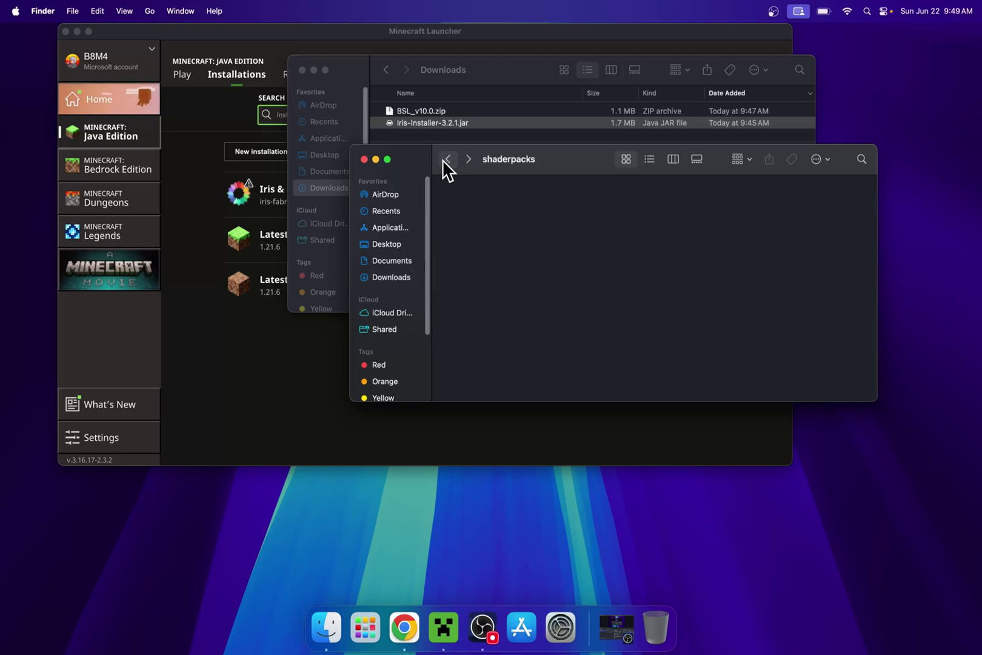
{"action": "right_click", "coordinate": [517, 211]}
{"action": "left_click", "coordinate": [573, 231]}
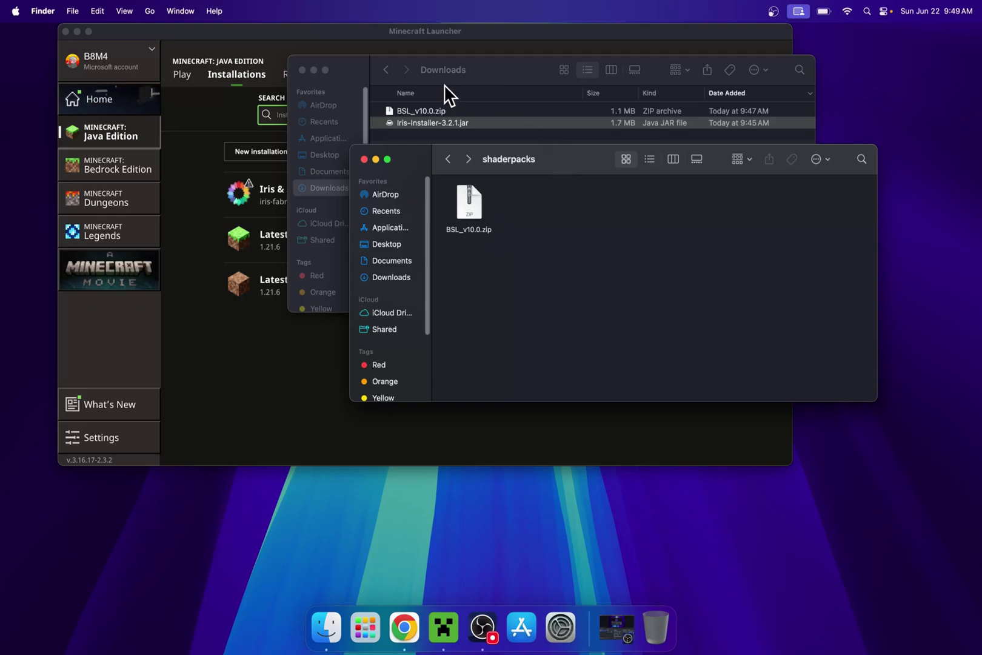
Launch the Iris & Sodium for 1.21.6 installation from the Minecraft Launcher, accepting the modified-installation risks with no further warnings
{"action": "left_click", "coordinate": [205, 117]}
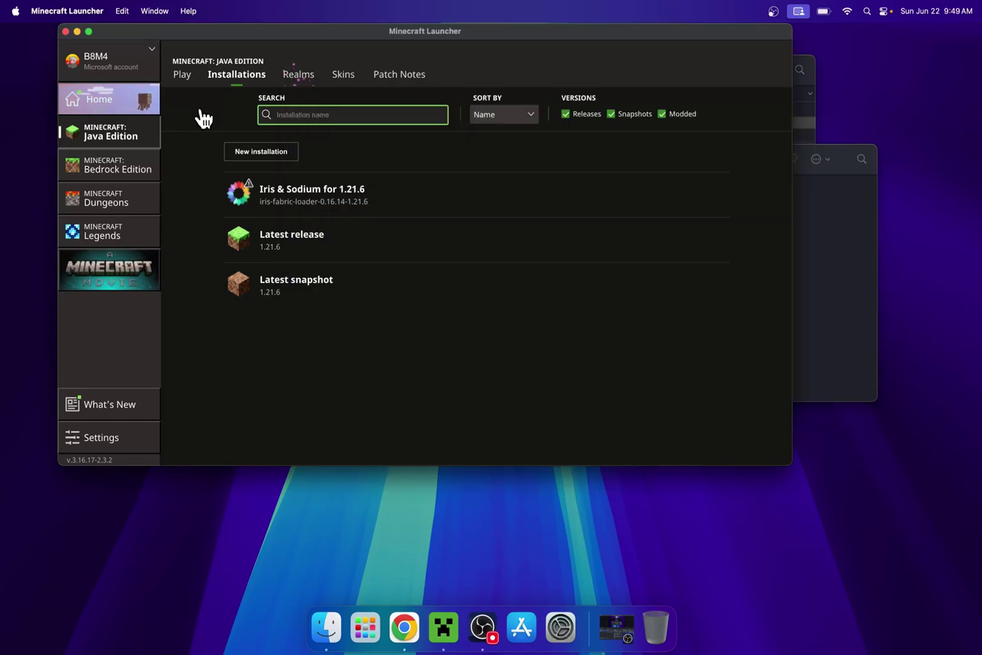
{"action": "left_click", "coordinate": [184, 77]}
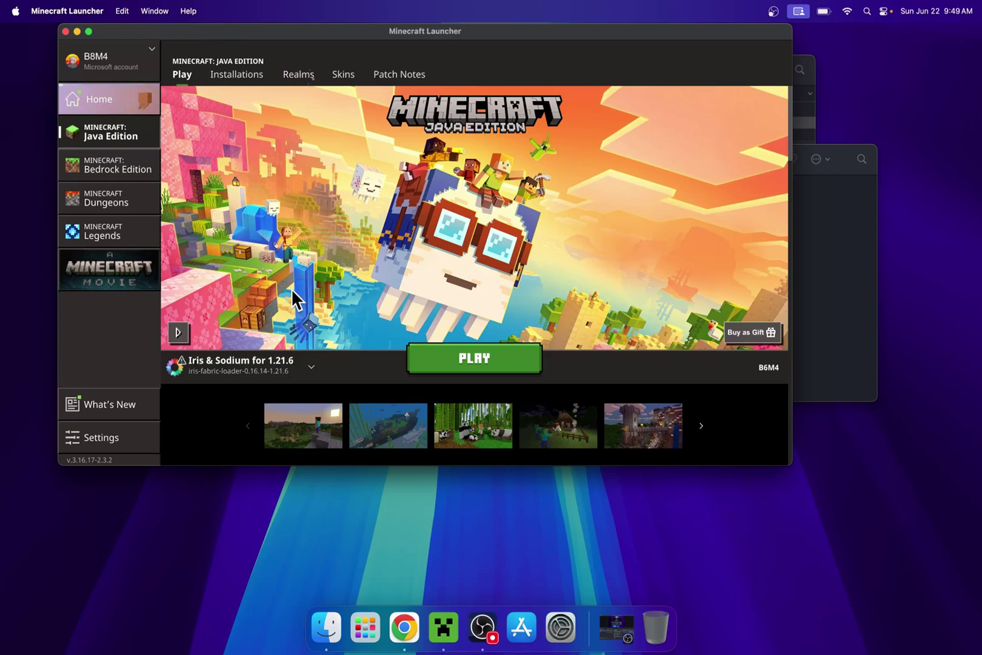
{"action": "left_click", "coordinate": [485, 359]}
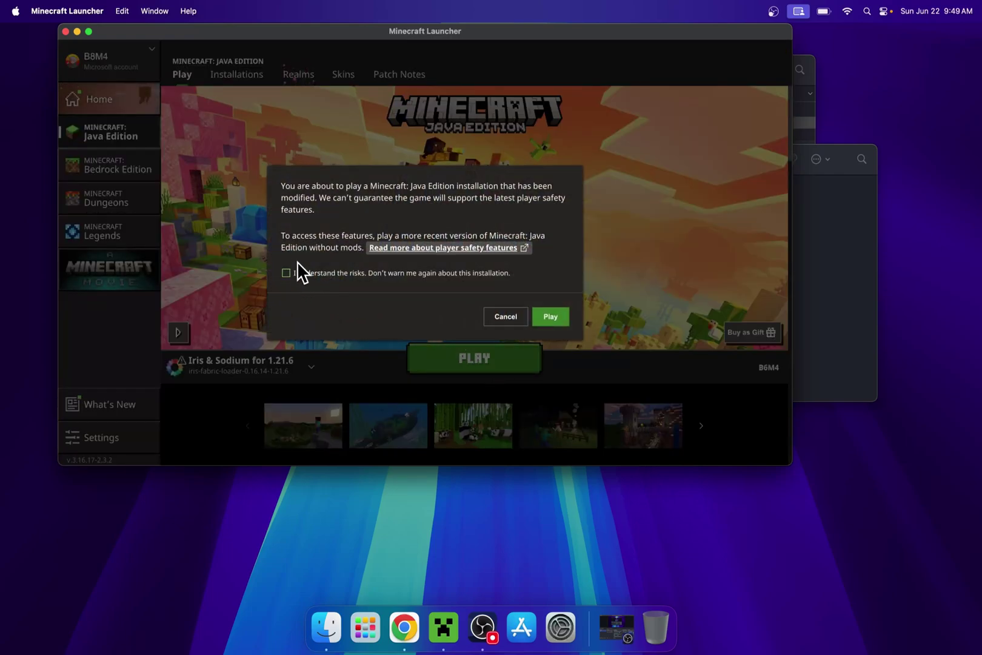
{"action": "left_click", "coordinate": [285, 273]}
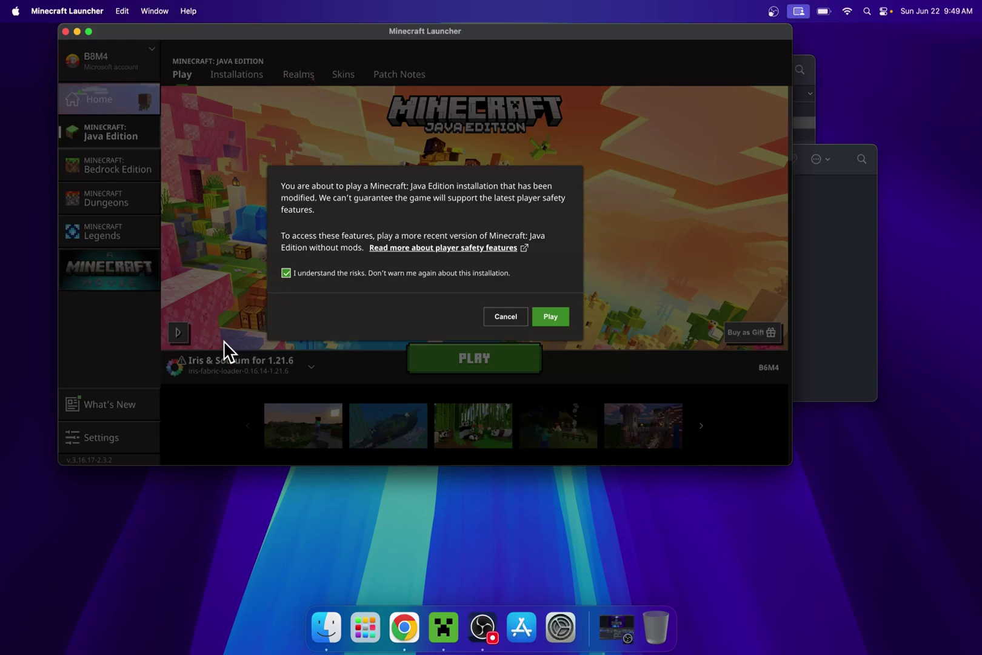
{"action": "left_click", "coordinate": [550, 316]}
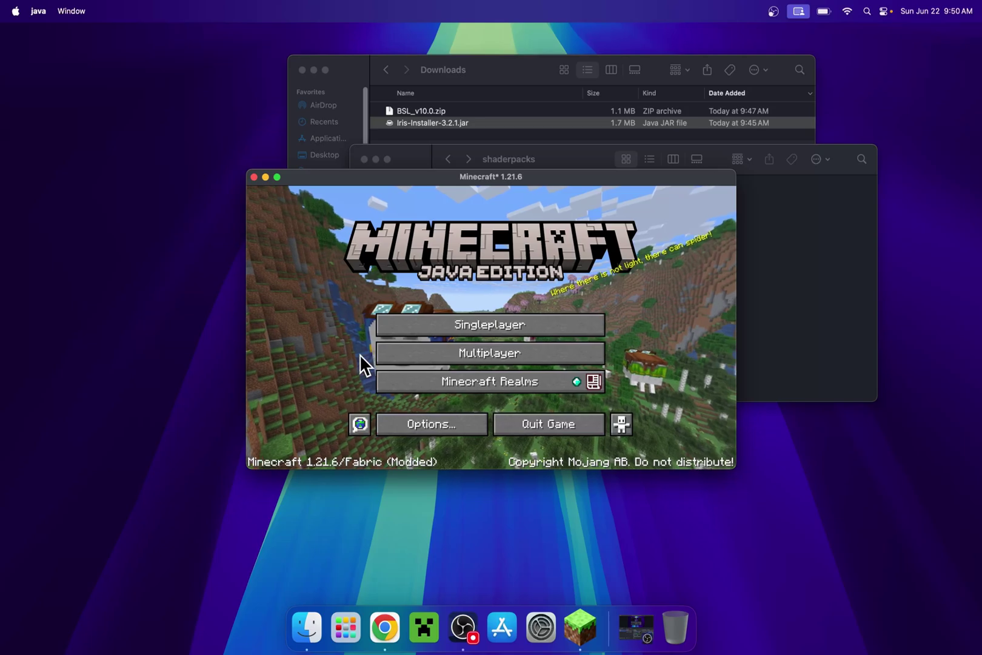
Load the singleplayer world Tutorials and move the player forward
{"action": "left_click", "coordinate": [510, 323]}
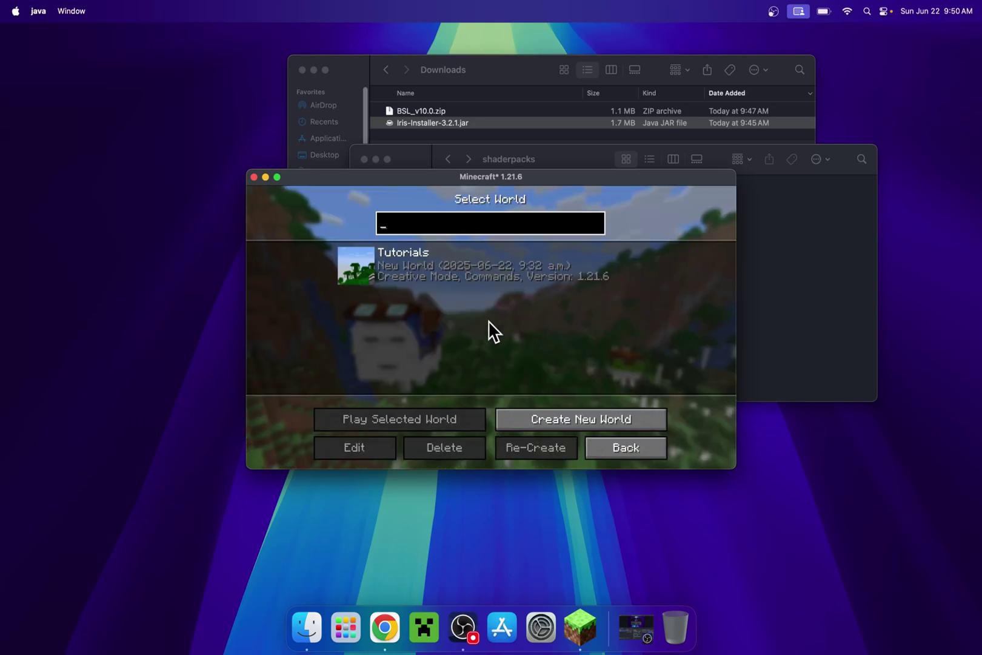
{"action": "left_click", "coordinate": [350, 274]}
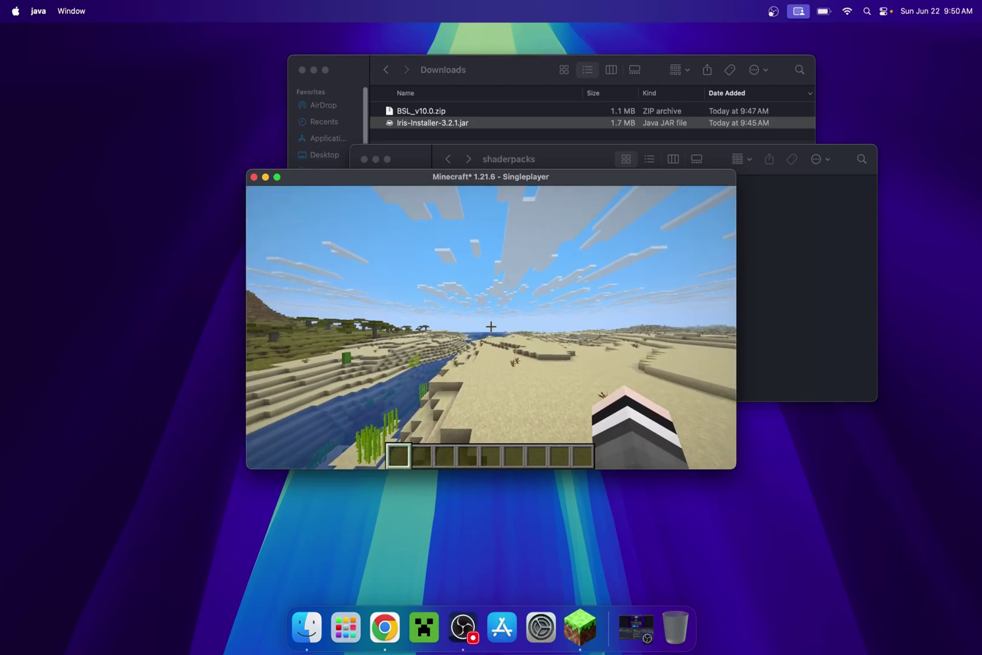
{"action": "key", "text": "w"}
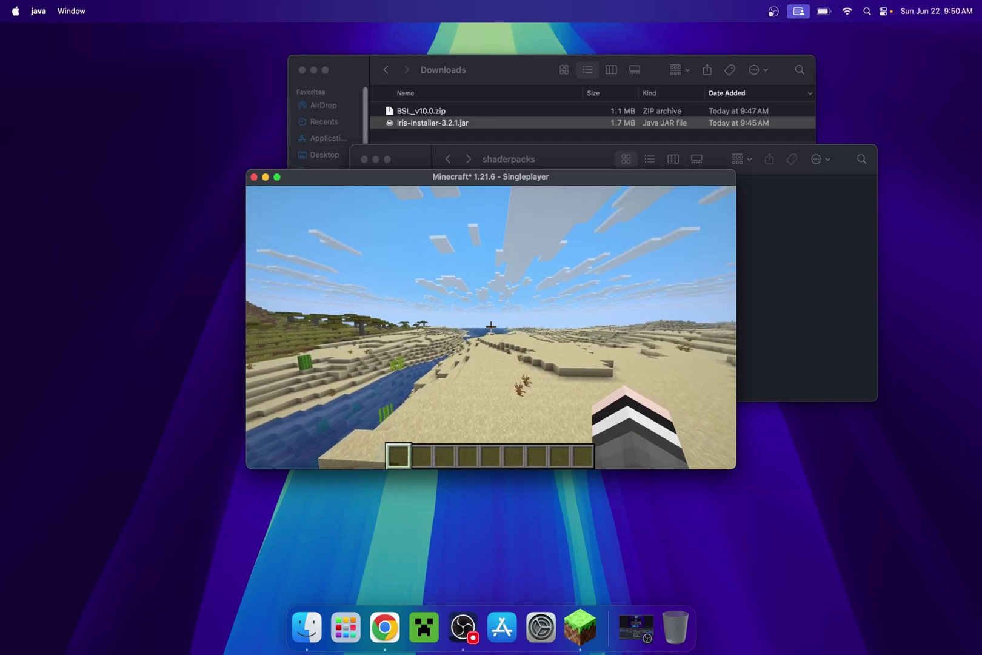
Check the renderer and Iris shader information in the debug overlay, hide it again and keep moving forward
{"action": "key", "text": "F3"}
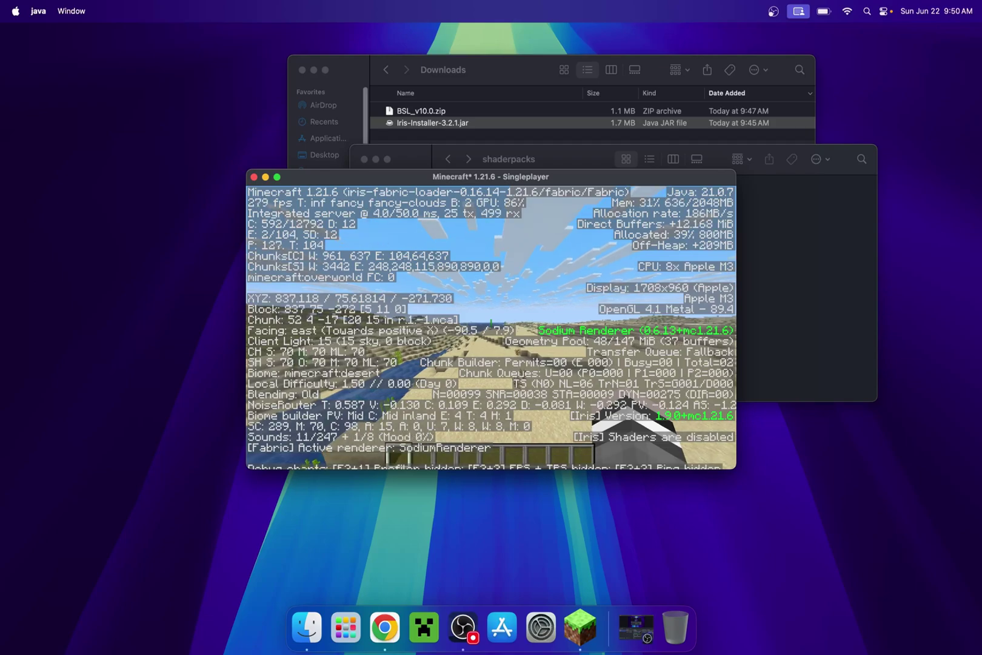
{"action": "key", "text": "F3"}
{"action": "key", "text": "w"}
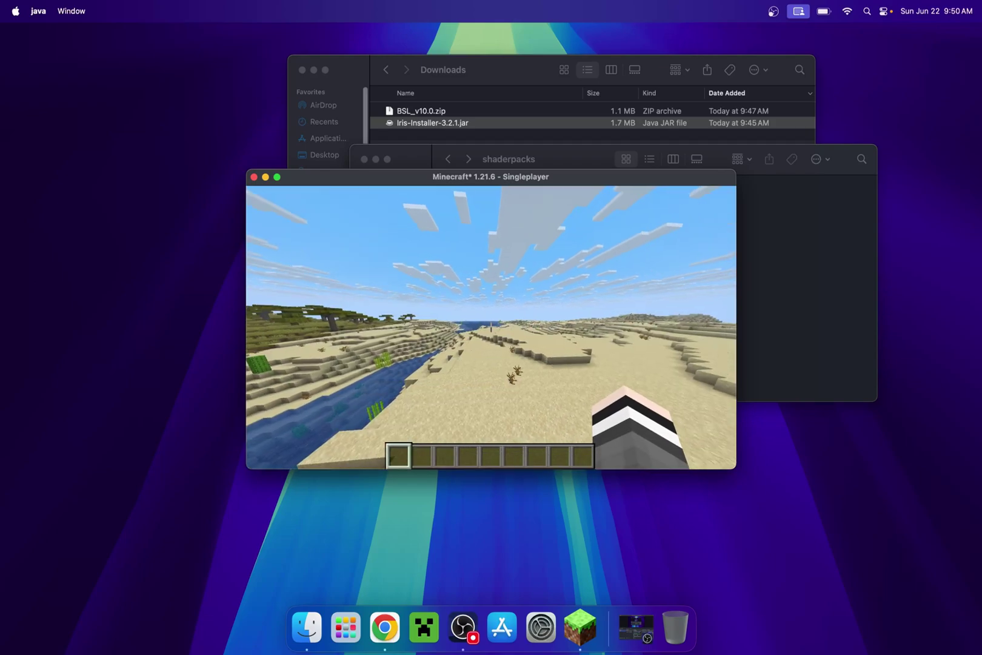
{"action": "key", "text": "w"}
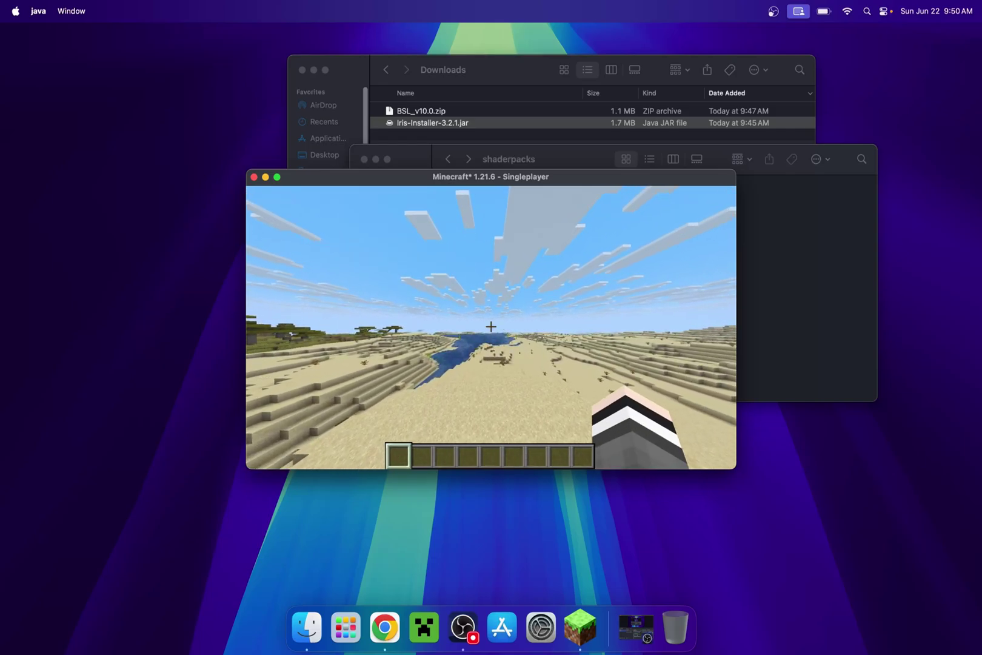
Review the performance and advanced video settings, apply the BSL_v10.0.zip shader pack and return to the game world
{"action": "key", "text": "Escape"}
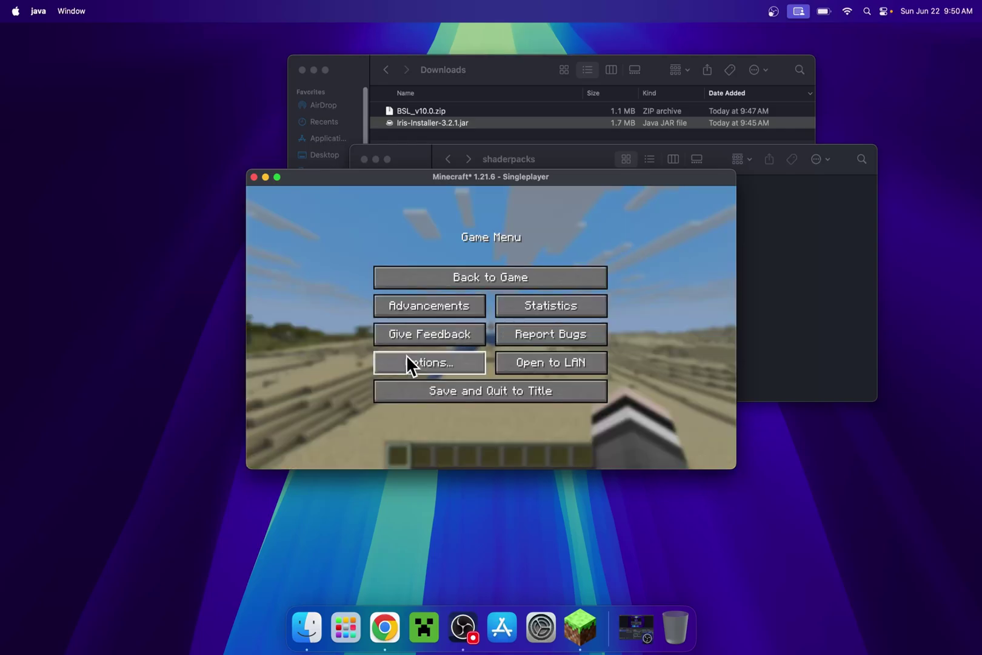
{"action": "left_click", "coordinate": [423, 362]}
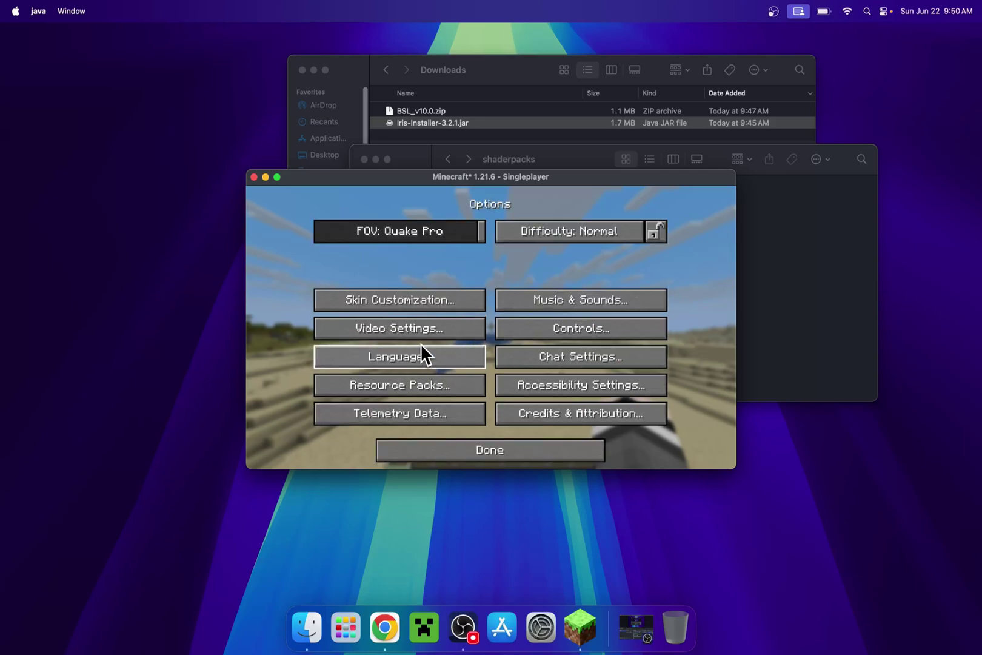
{"action": "left_click", "coordinate": [395, 326]}
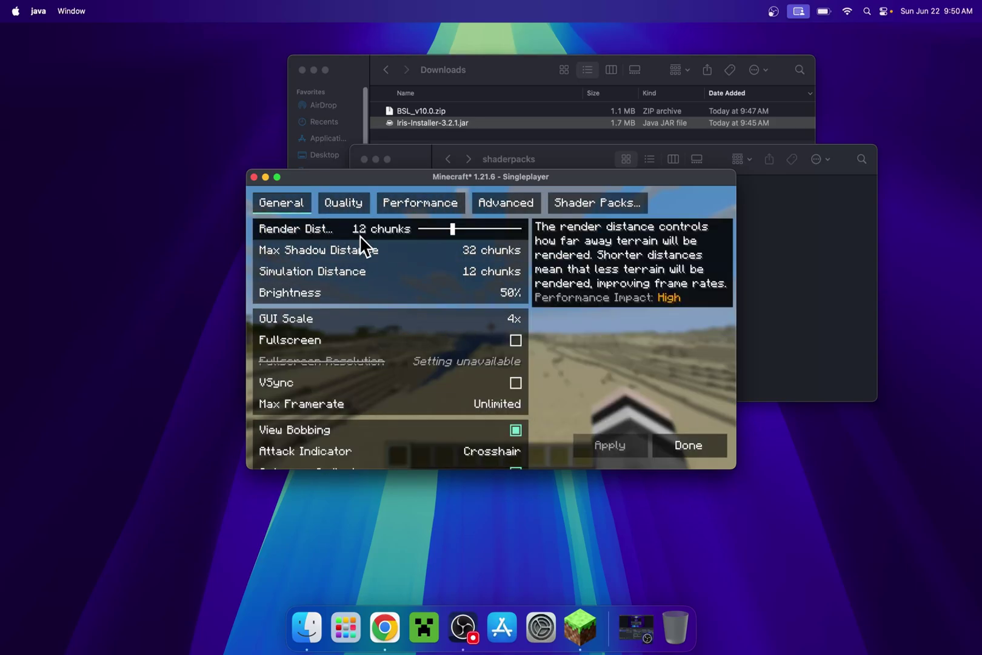
{"action": "left_click", "coordinate": [419, 203]}
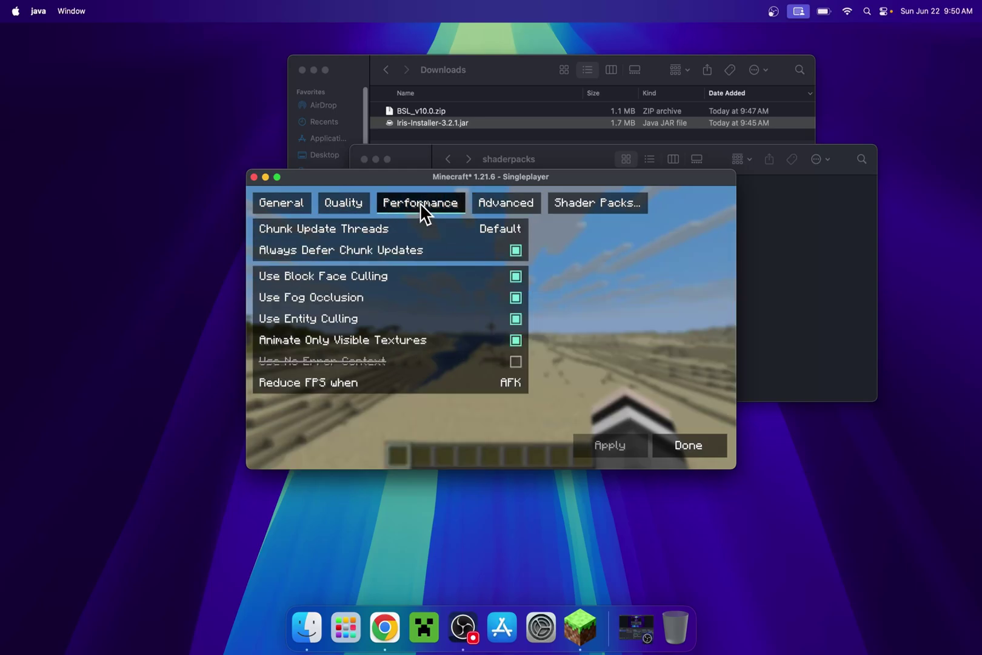
{"action": "left_click", "coordinate": [513, 206]}
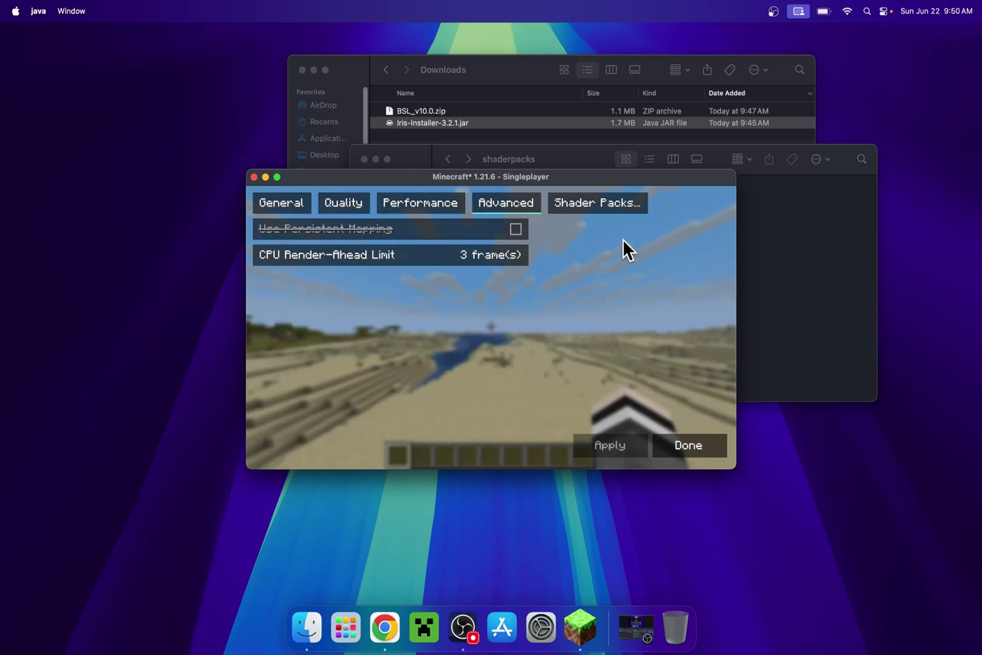
{"action": "left_click", "coordinate": [591, 206]}
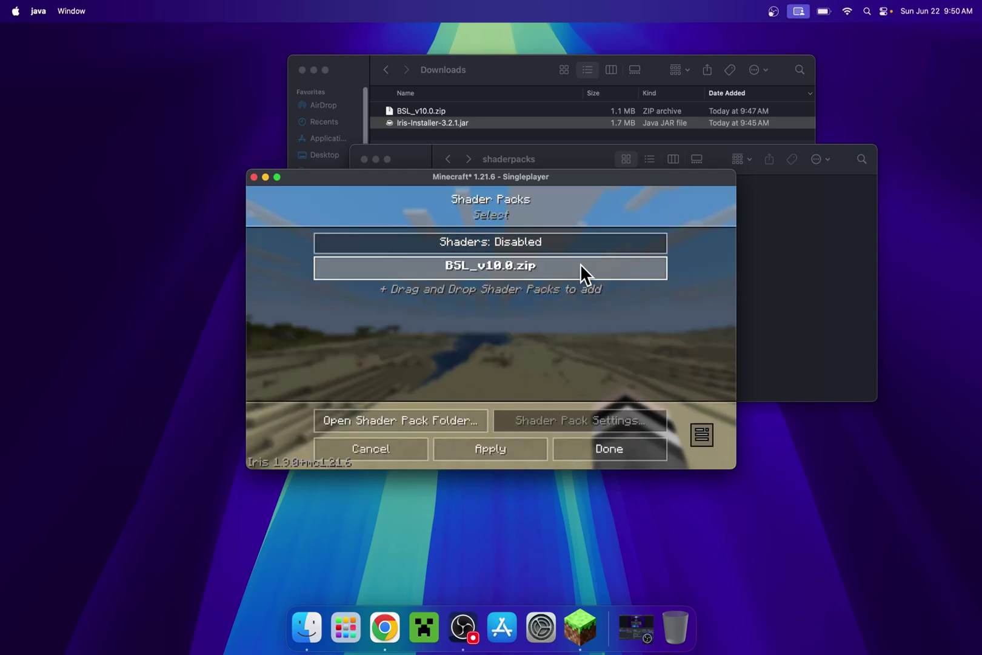
{"action": "left_click", "coordinate": [492, 267]}
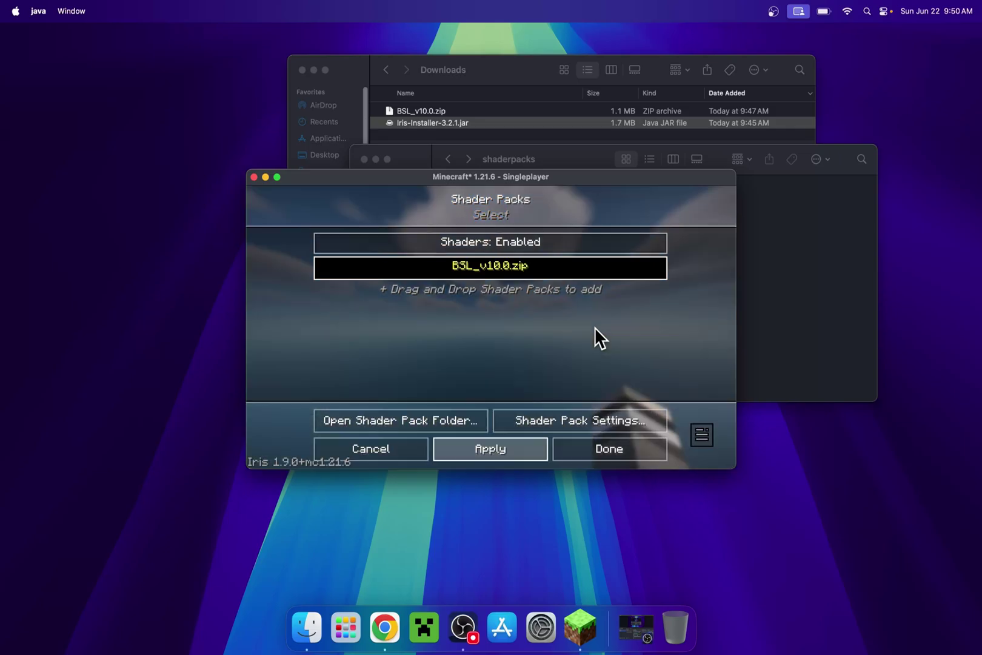
{"action": "left_click", "coordinate": [591, 449]}
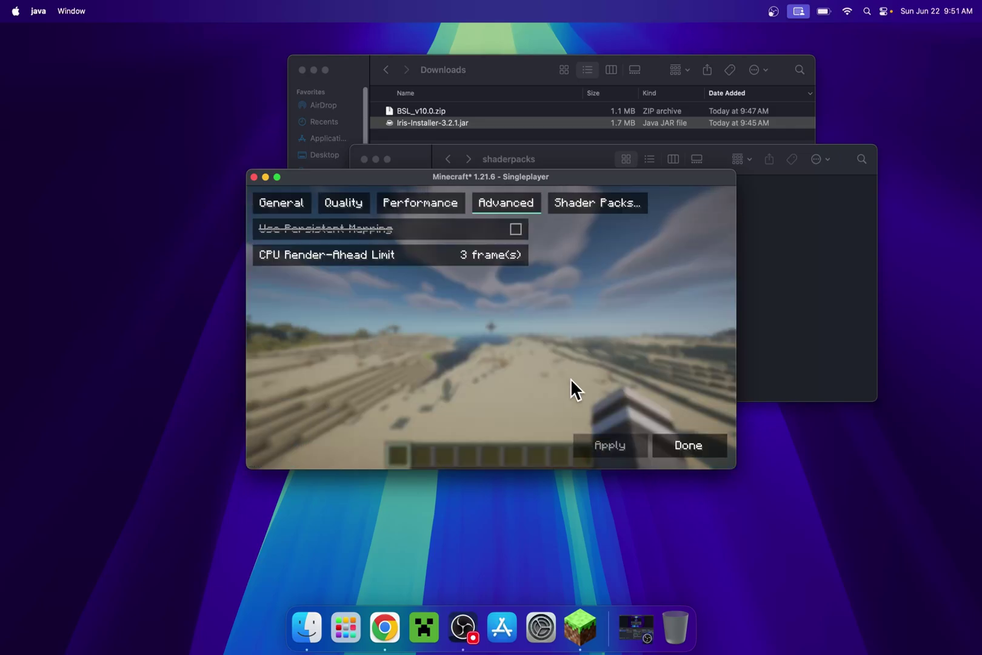
{"action": "key", "text": "Escape"}
{"action": "key", "text": "Escape"}
Move the player forward across the desert, looking around to examine the shaded lighting, clouds and shadows
{"action": "key", "text": "w"}
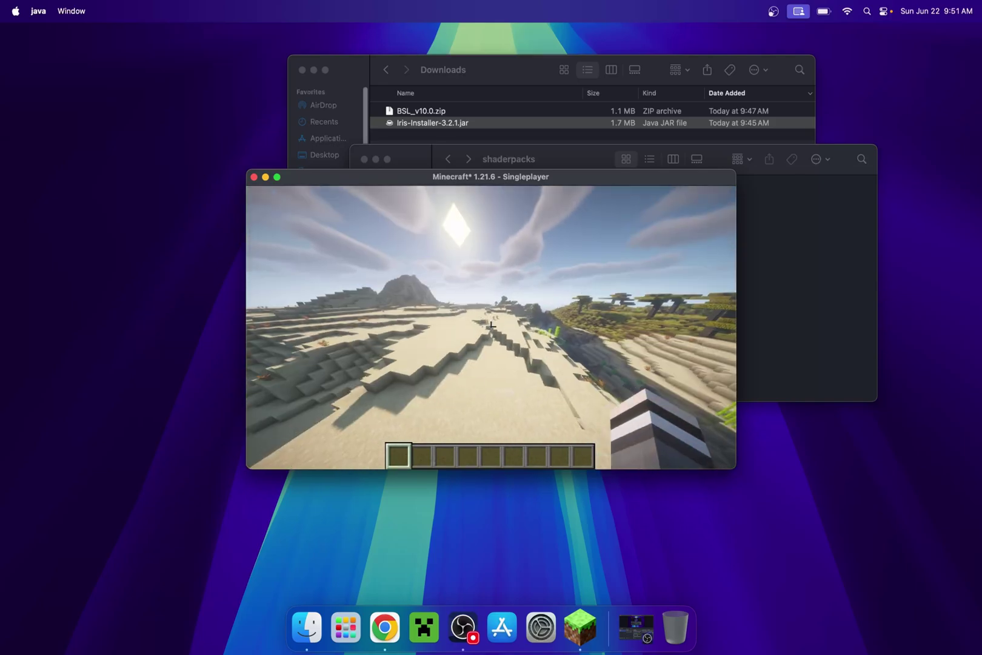
{"action": "key", "text": "w"}
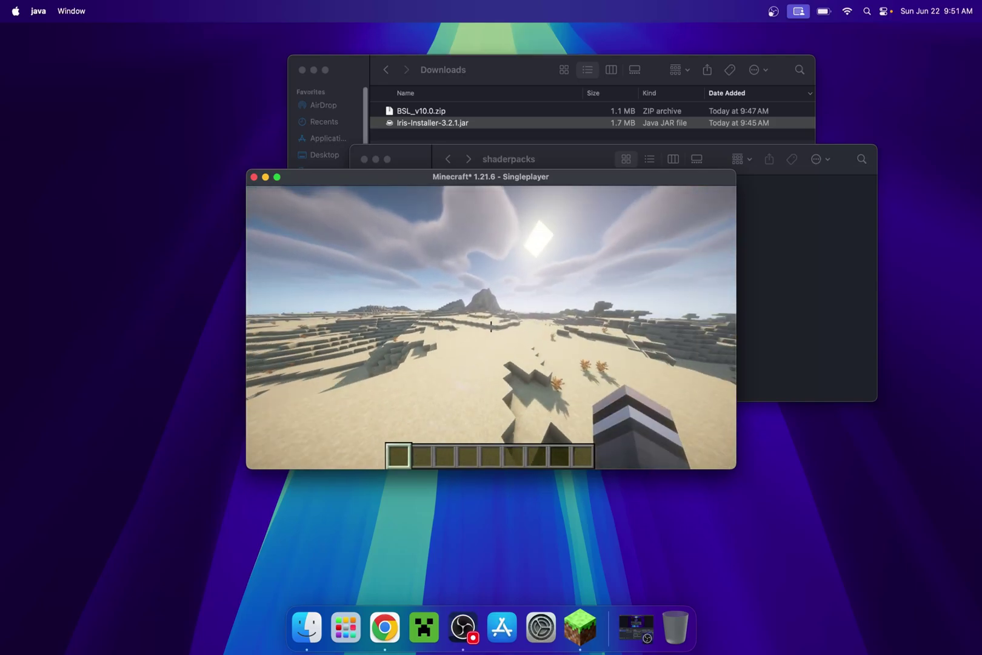
{"action": "key", "text": "w"}
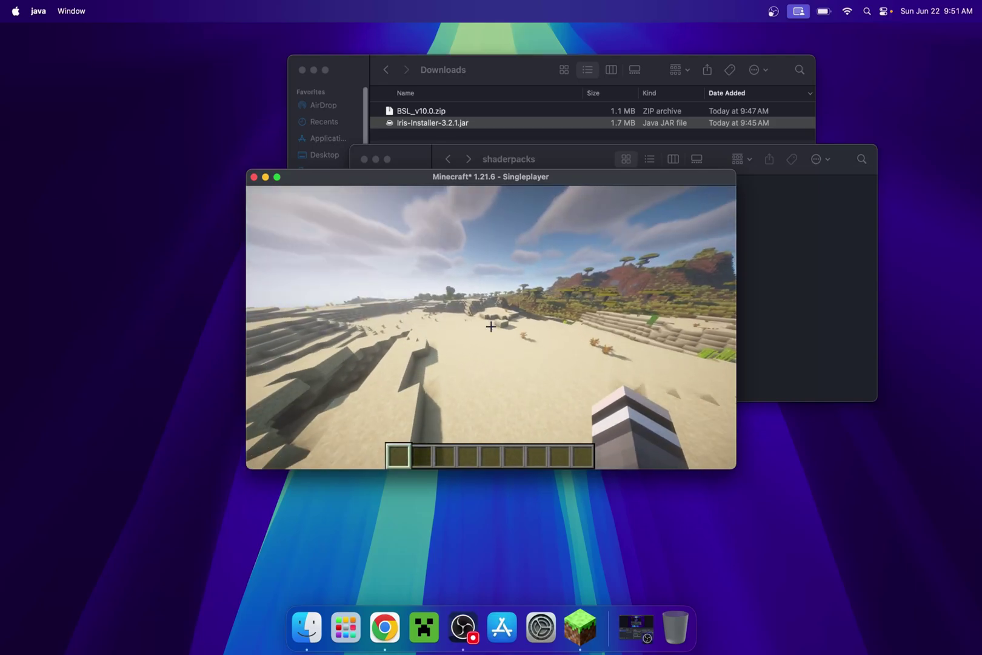
{"action": "key", "text": "w"}
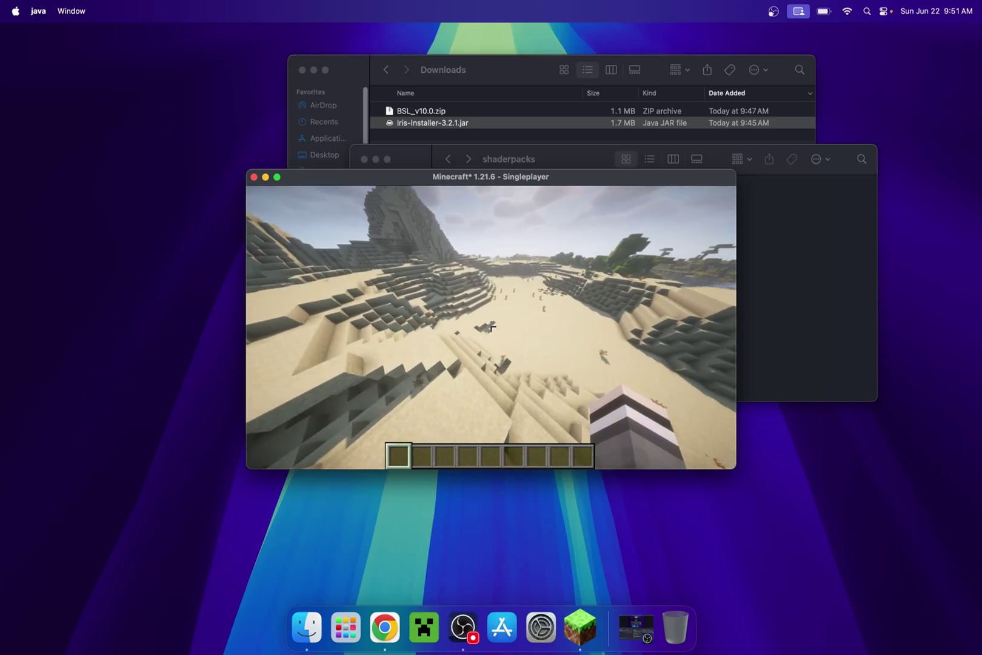
{"action": "key", "text": "w"}
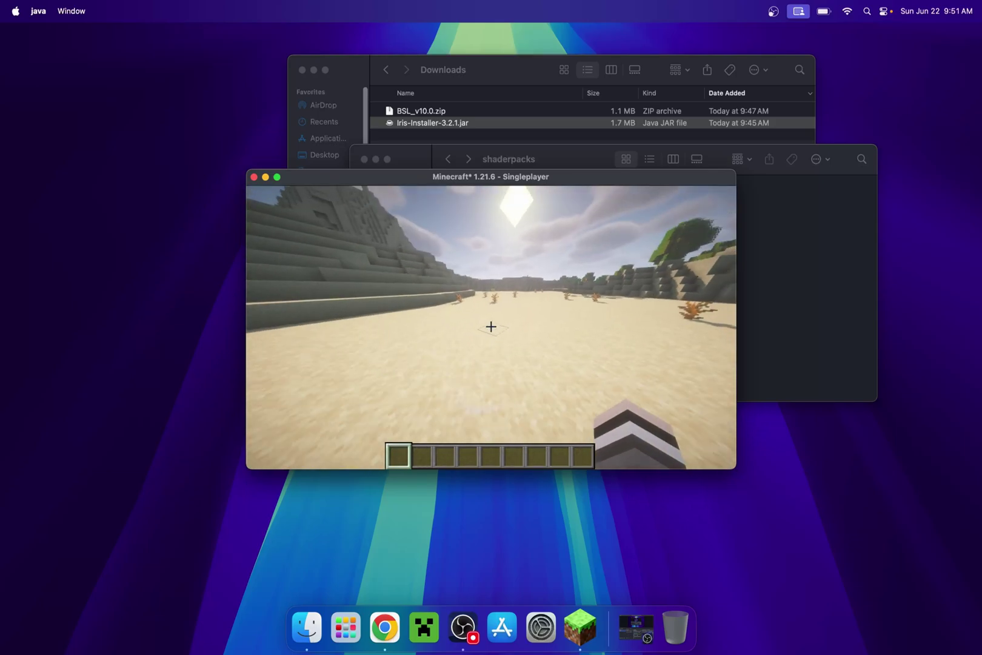
{"action": "key", "text": "w"}
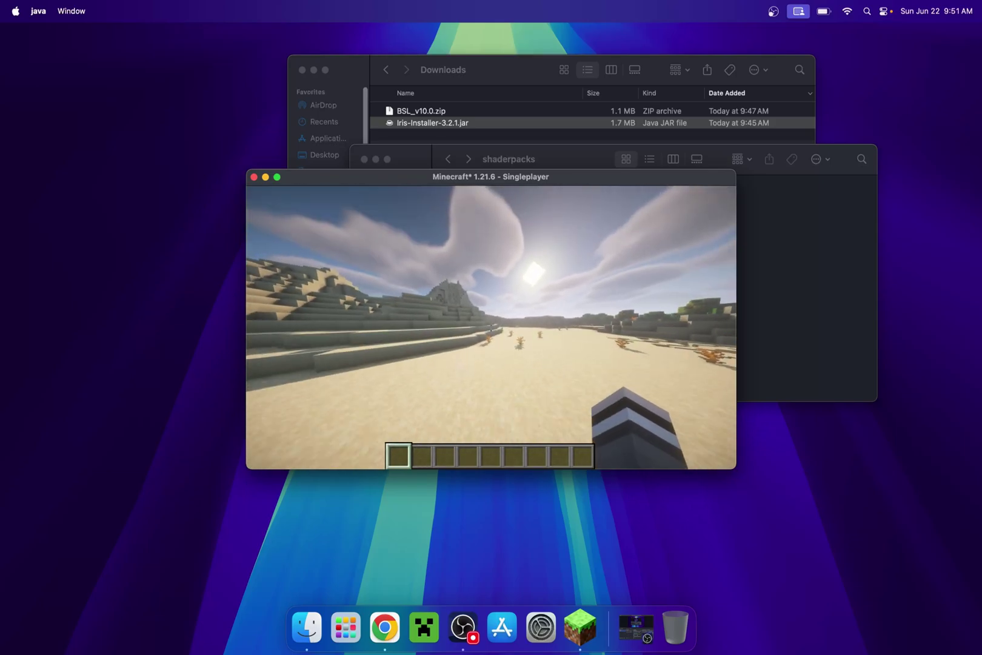
{"action": "key", "text": "w"}
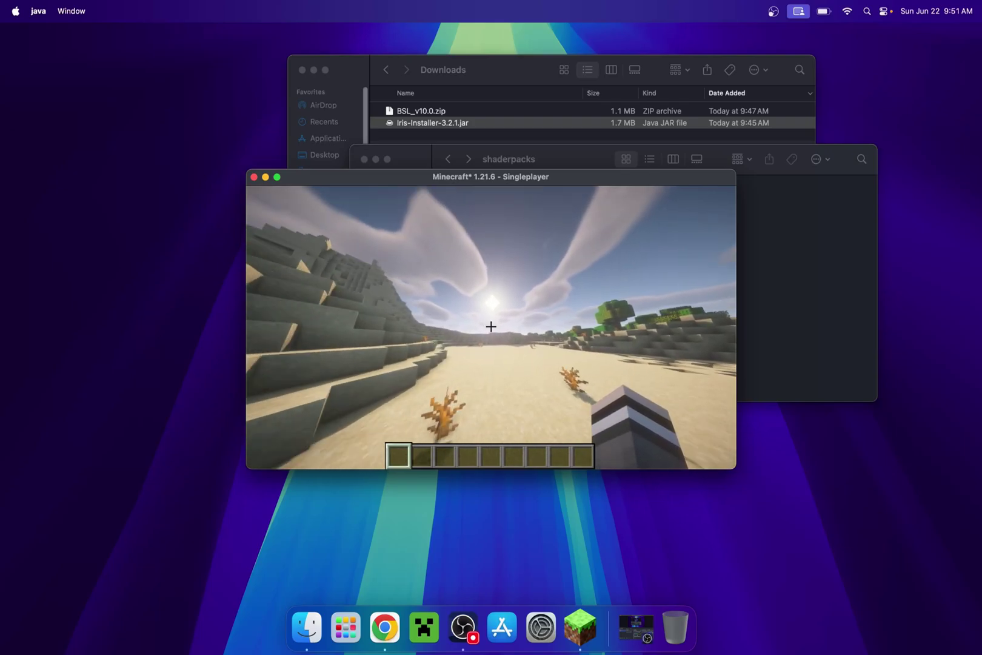